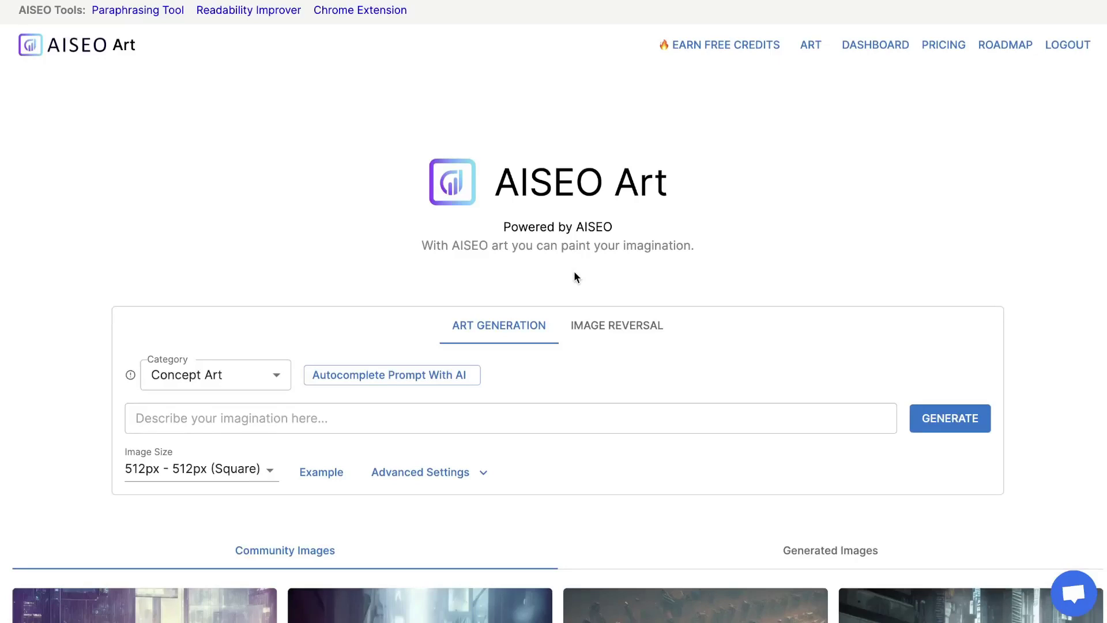
Scroll to the $59 Single plan and highlight its '800 credits per month' line
scroll(574, 274, down, 1)
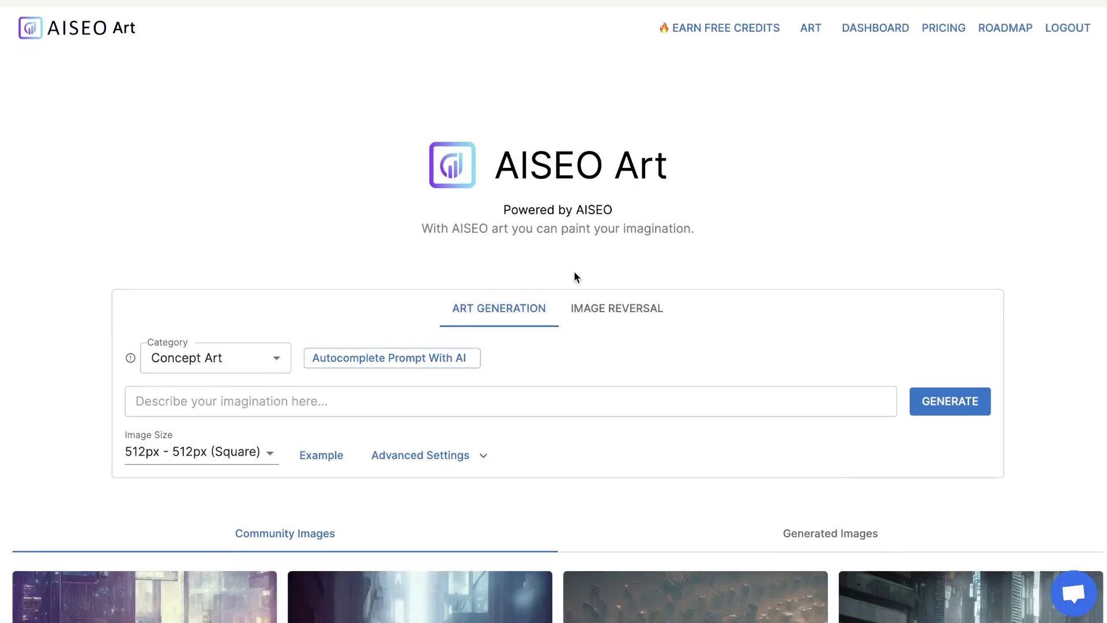
scroll(575, 277, down, 5)
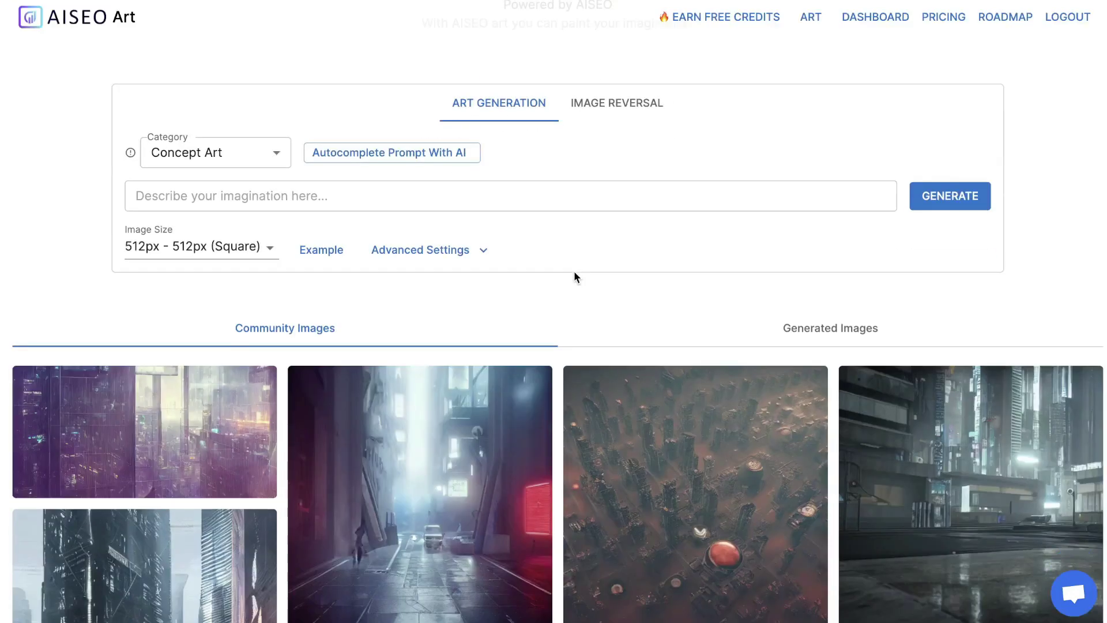
scroll(574, 276, down, 6)
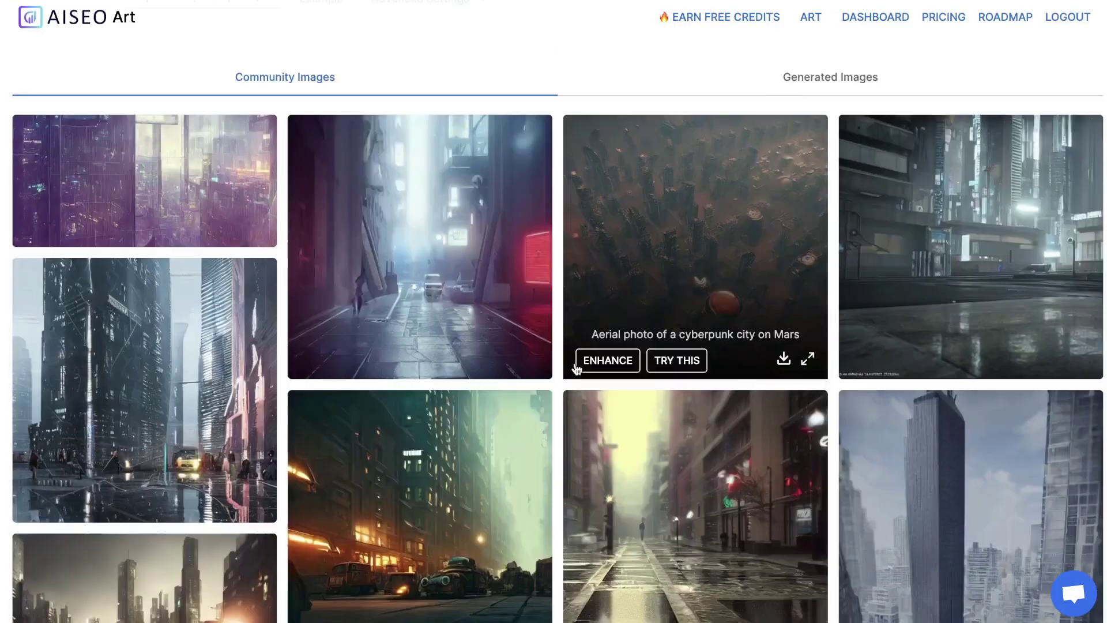
scroll(576, 369, down, 1)
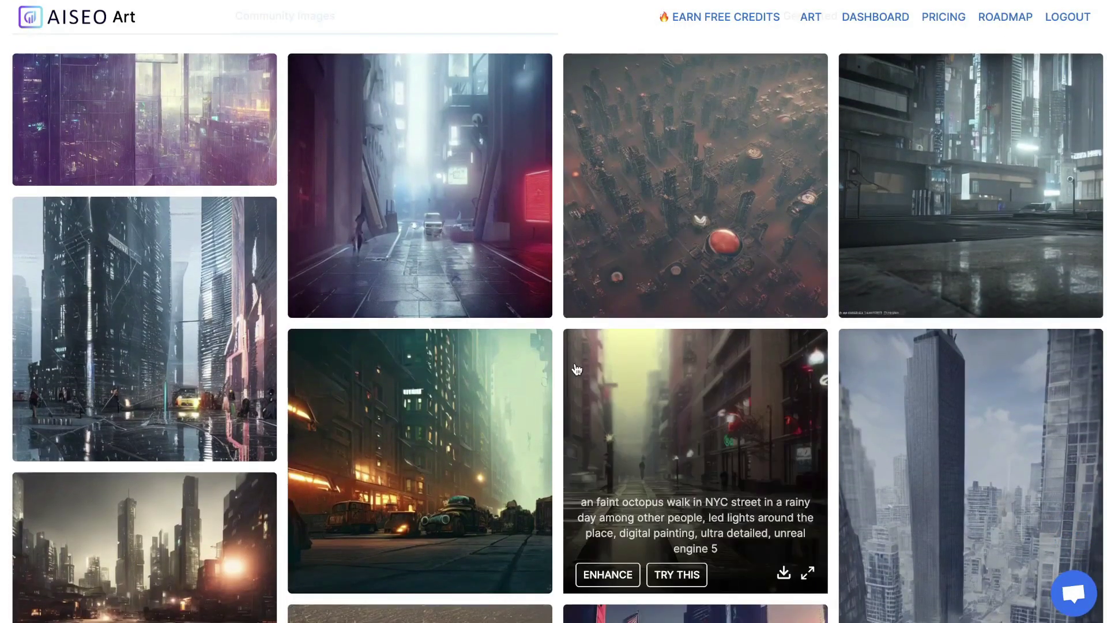
scroll(577, 369, down, 5)
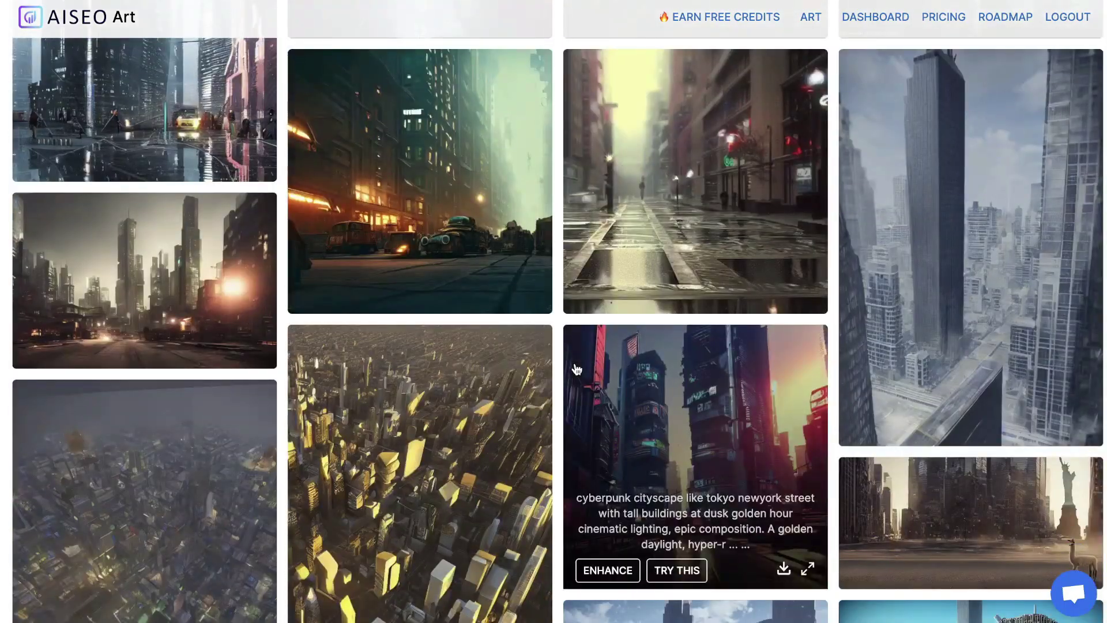
scroll(411, 200, up, 12)
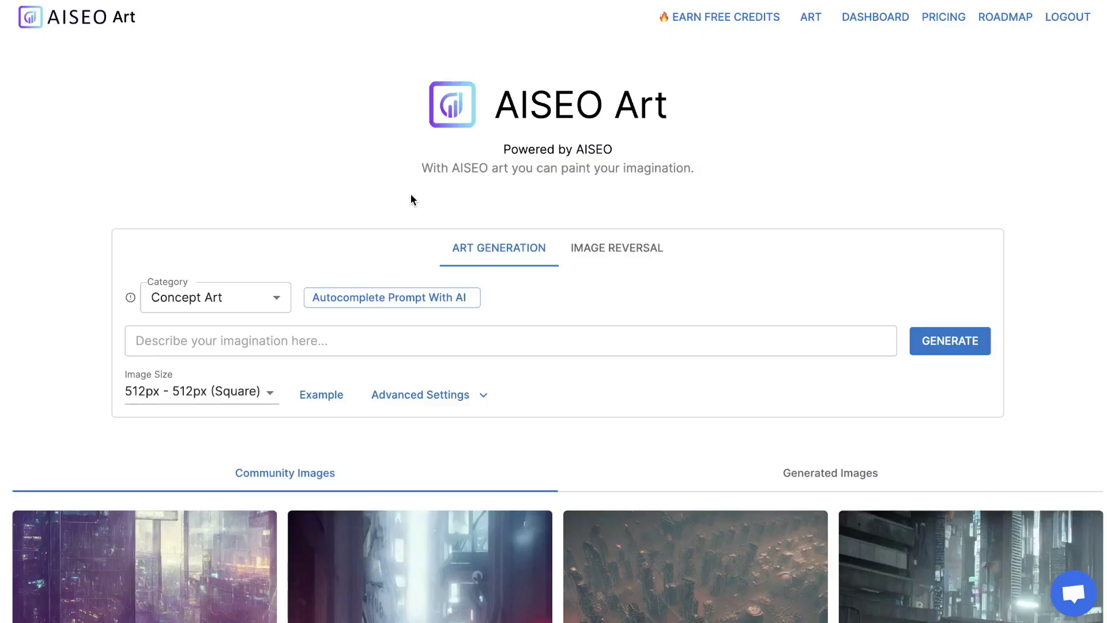
scroll(411, 198, down, 1)
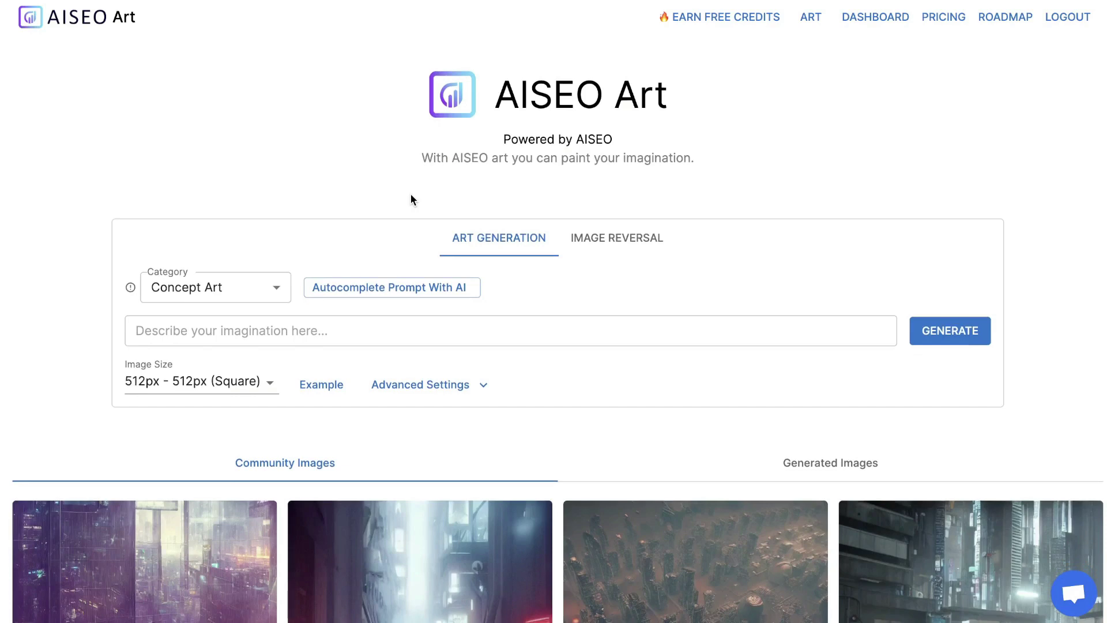
scroll(369, 213, down, 1)
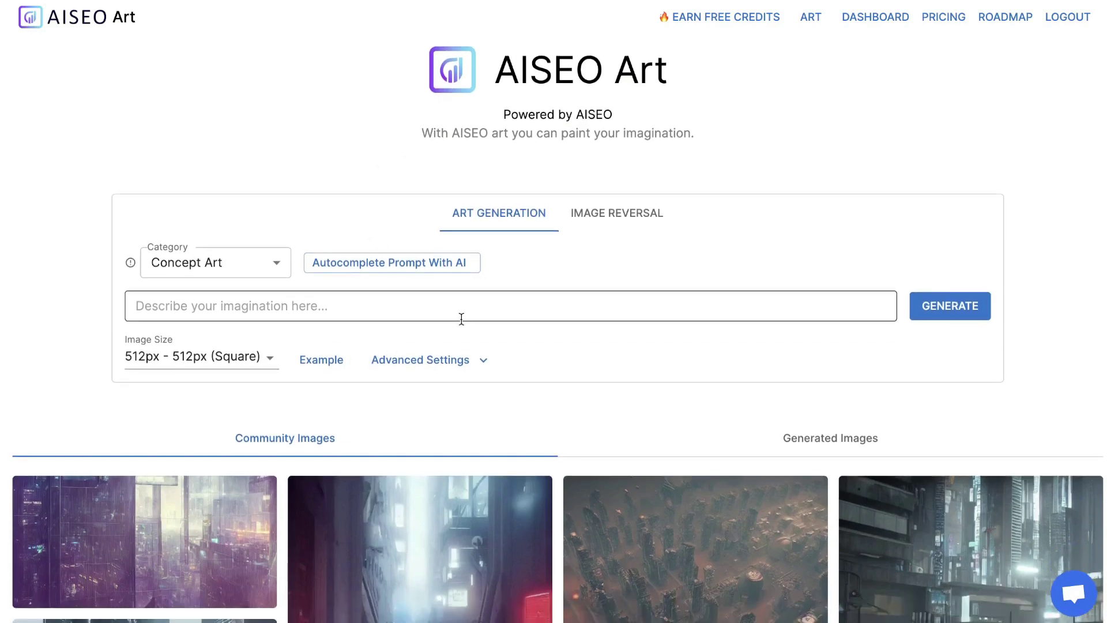
scroll(483, 377, down, 1)
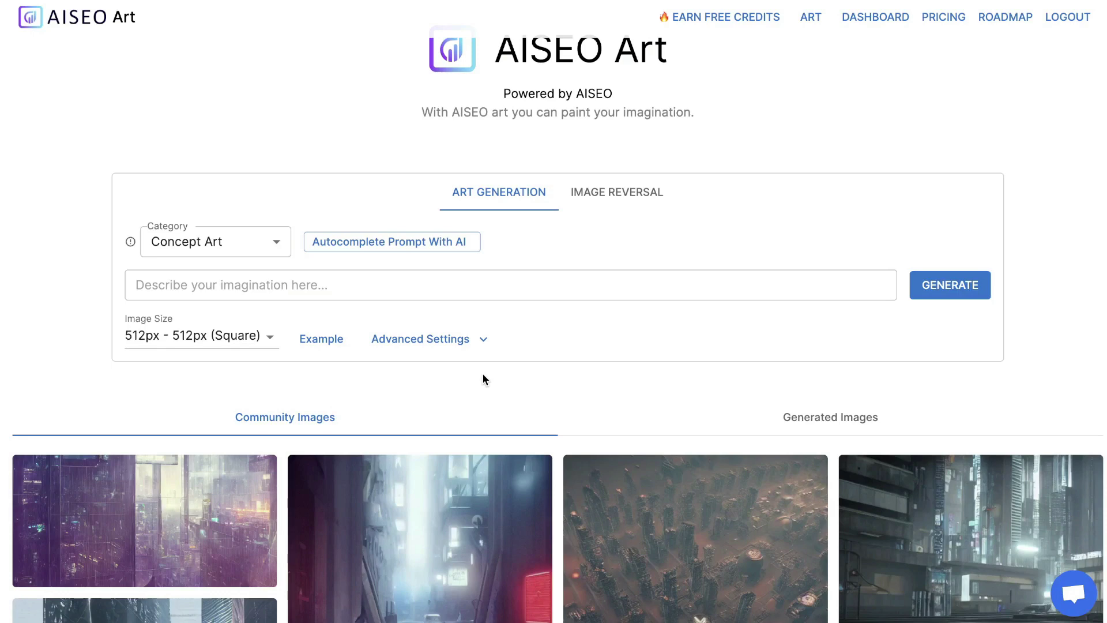
scroll(193, 90, up, 3)
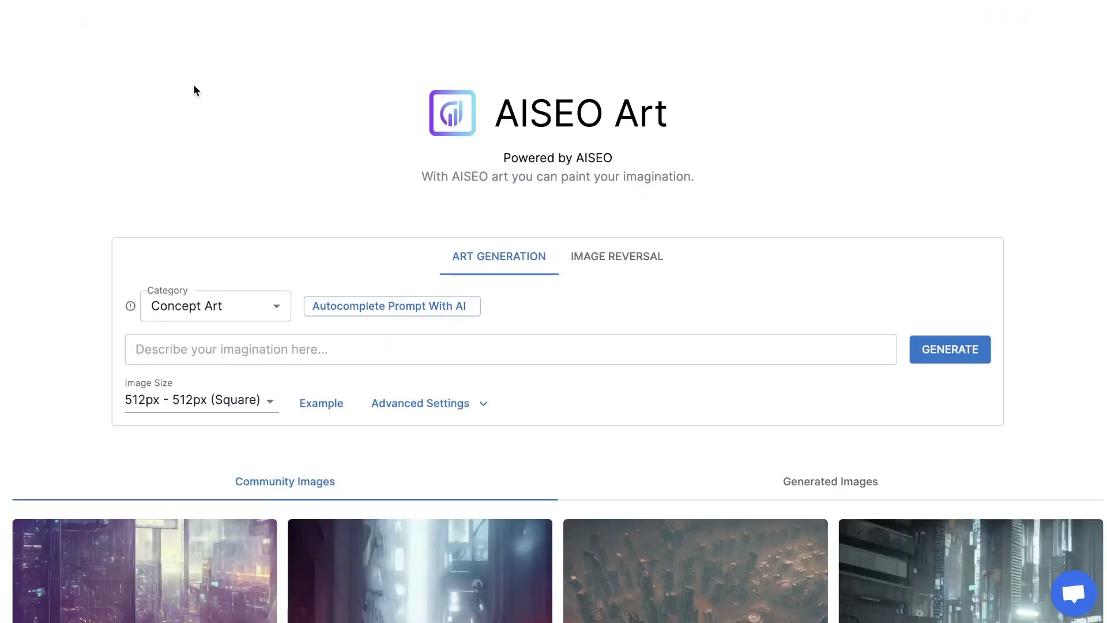
scroll(194, 84, up, 2)
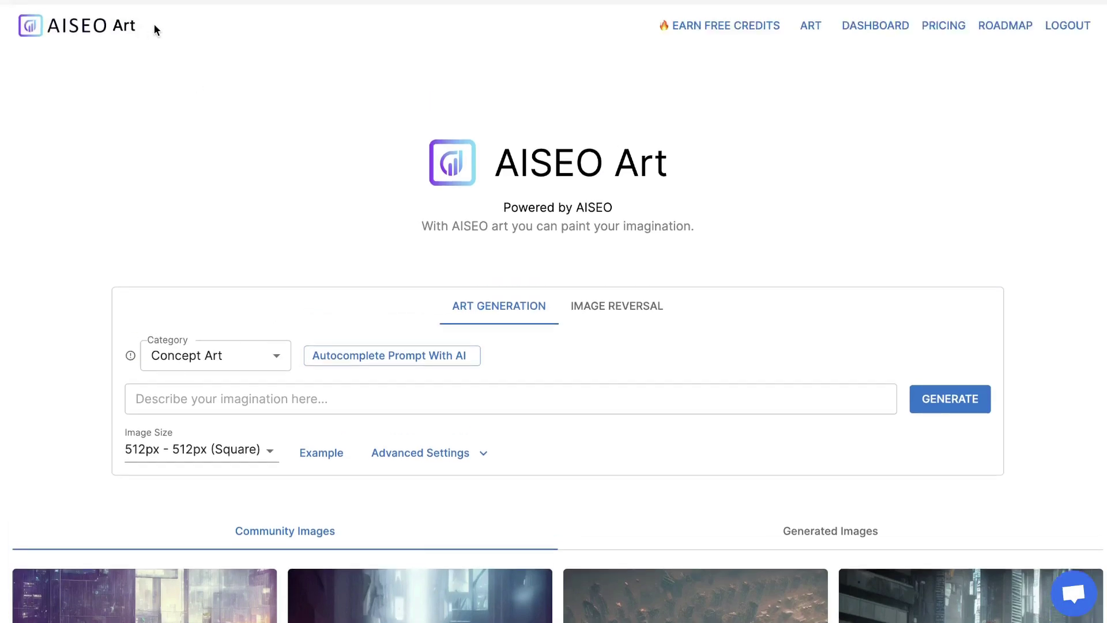
scroll(258, 115, down, 1)
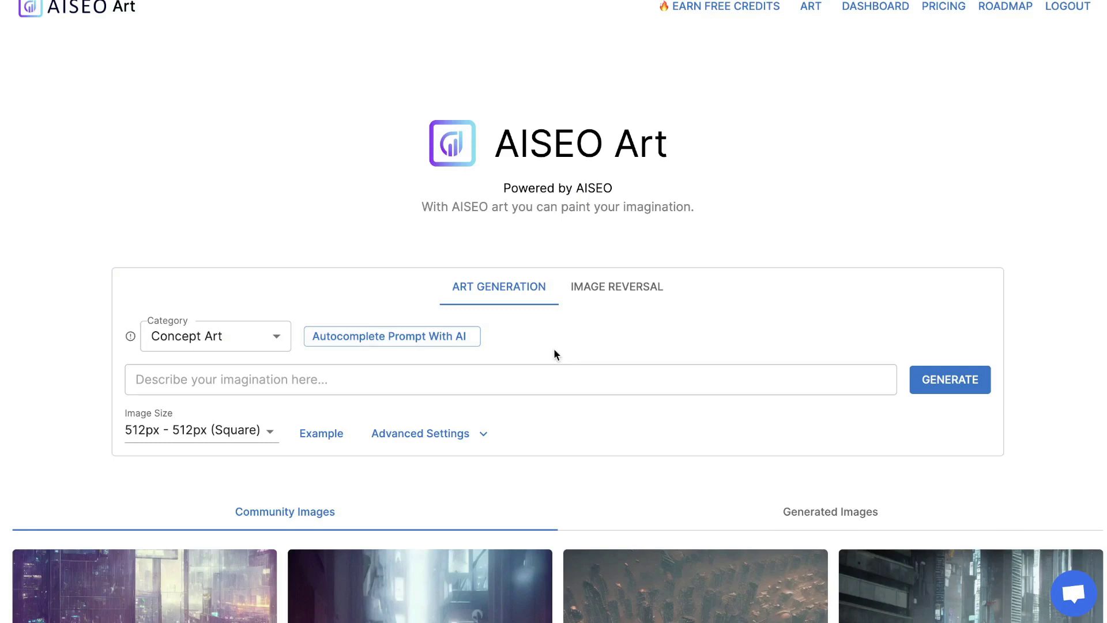
scroll(554, 353, down, 1)
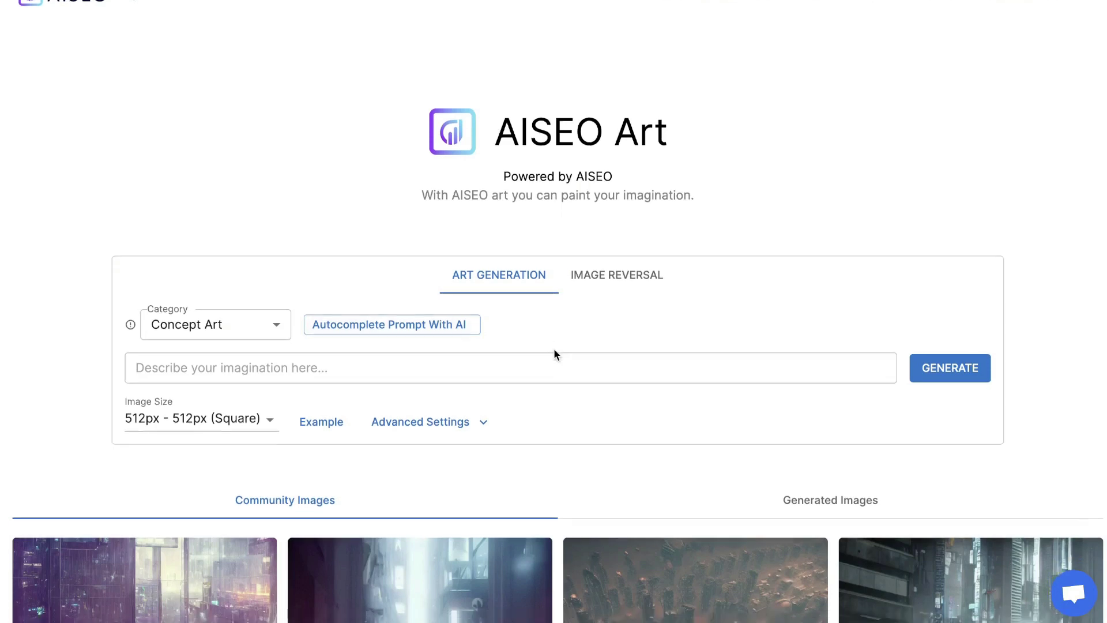
scroll(594, 234, down, 1)
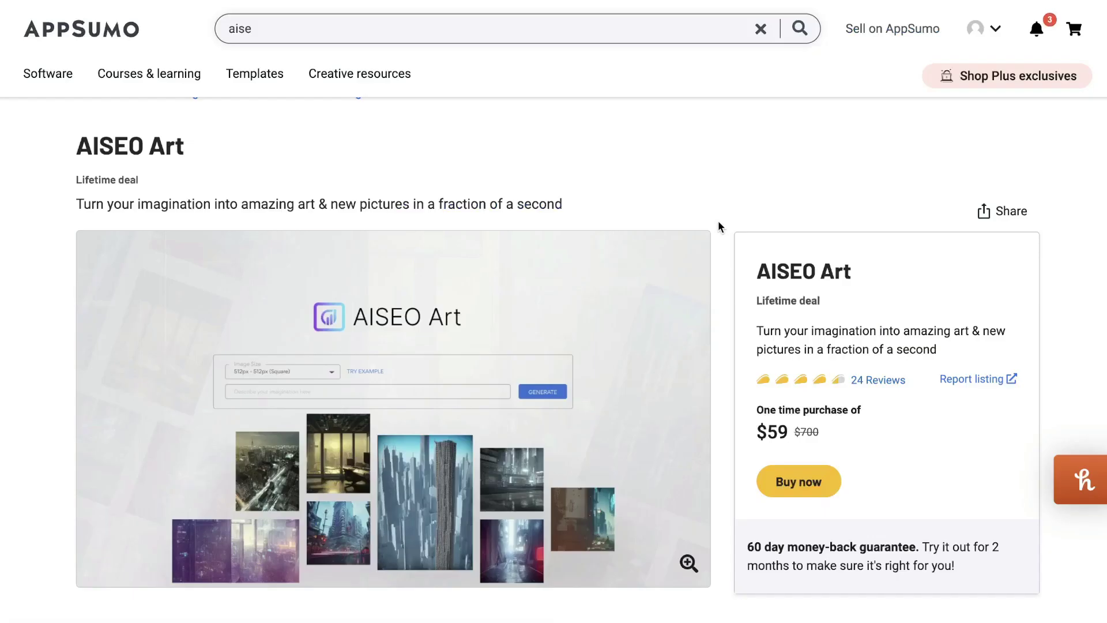
scroll(718, 220, down, 10)
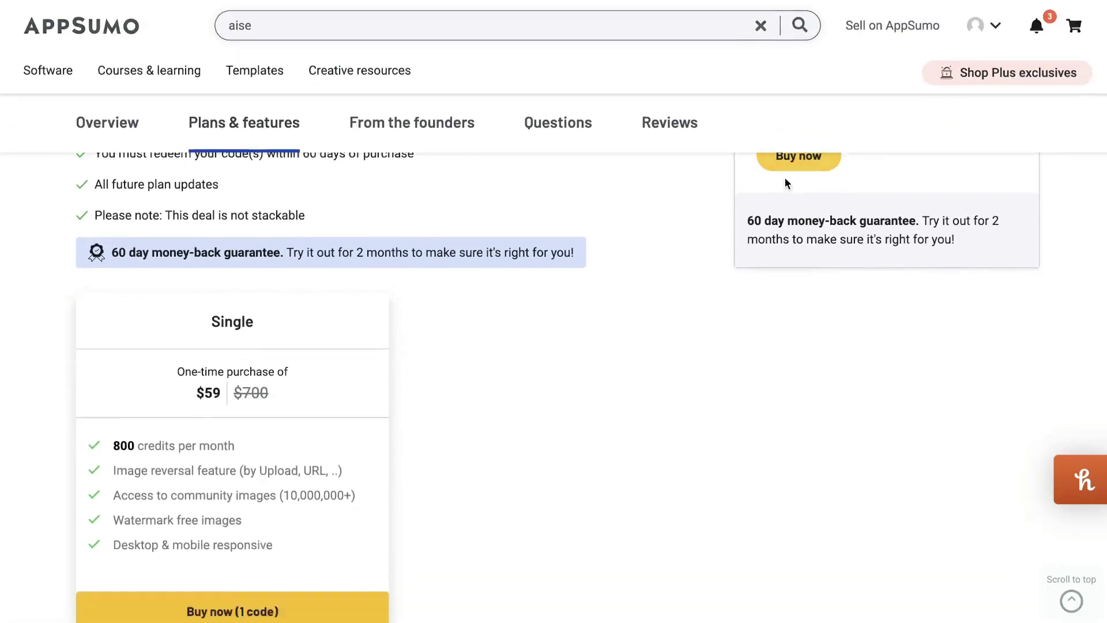
scroll(786, 184, down, 1)
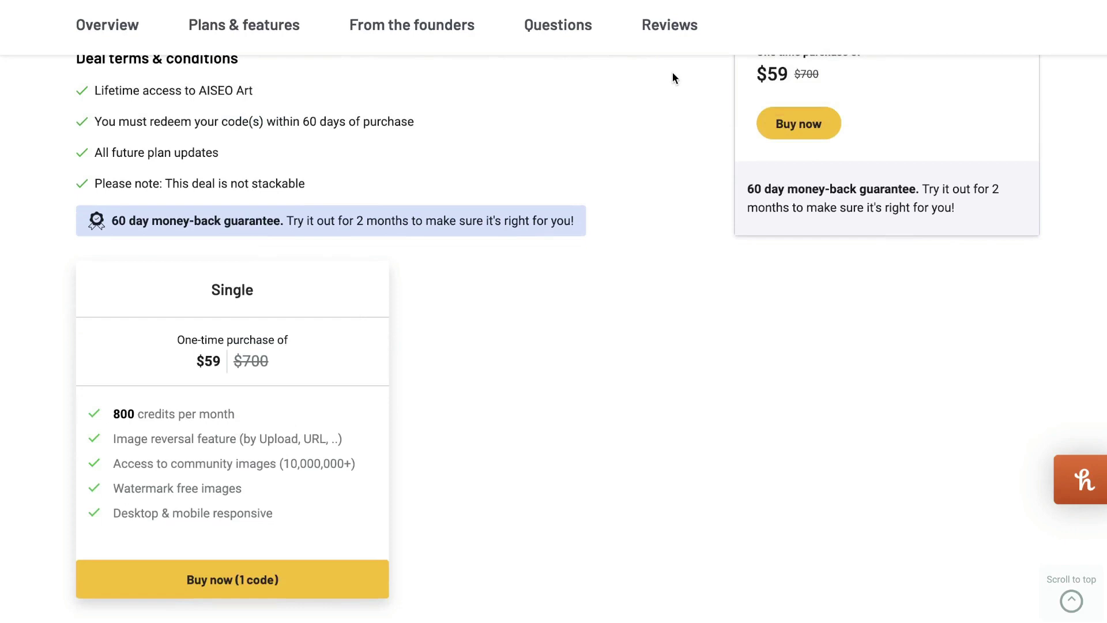
scroll(710, 123, down, 1)
triple_click(219, 372)
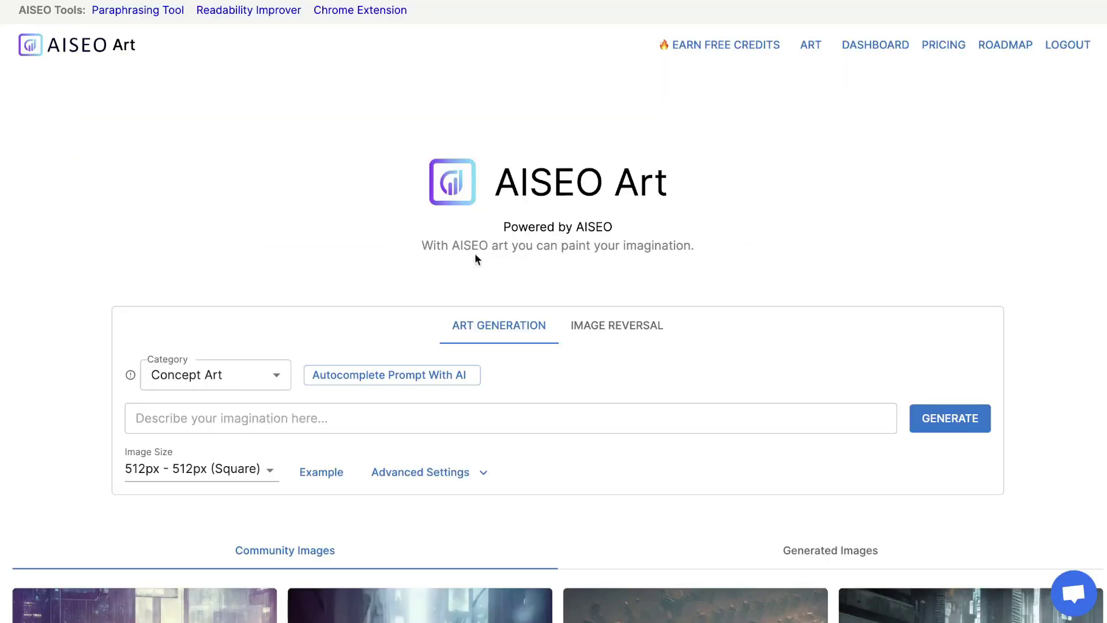
Highlight the 'Access to community images' feature text, then clear the selection
scroll(456, 317, down, 1)
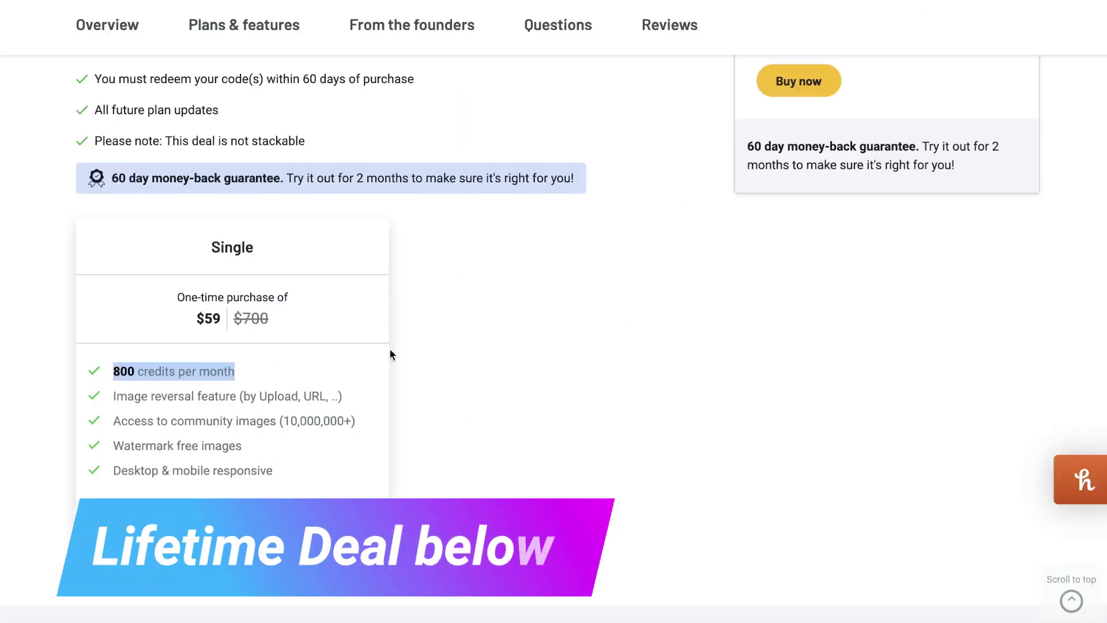
scroll(552, 348, up, 1)
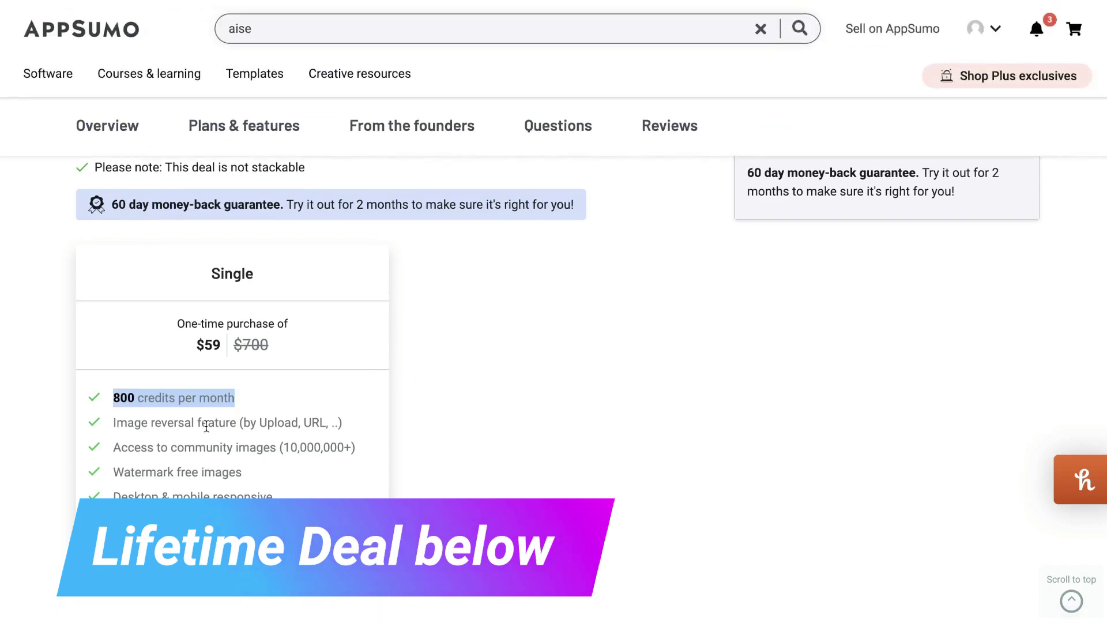
drag(114, 422, 224, 423)
drag(114, 448, 356, 447)
scroll(596, 279, down, 1)
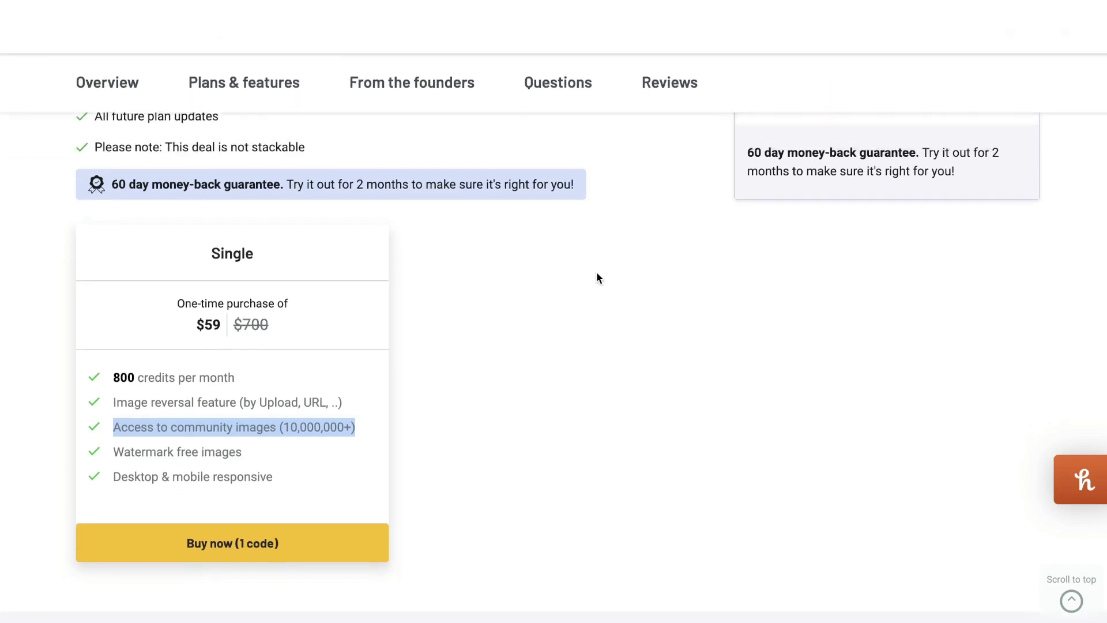
click(173, 431)
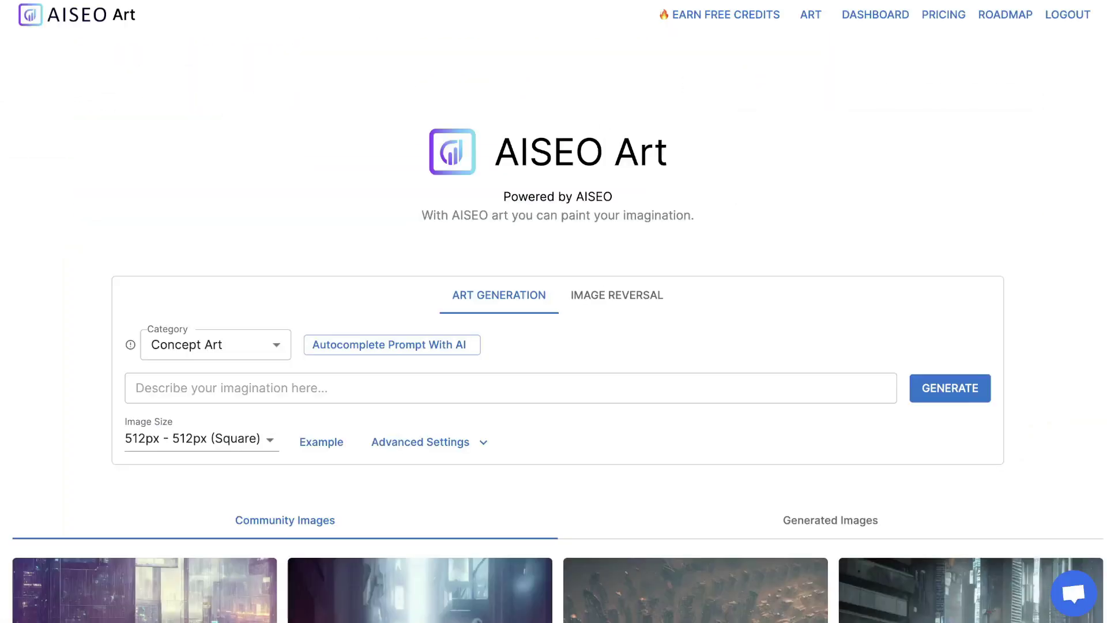
scroll(588, 272, down, 7)
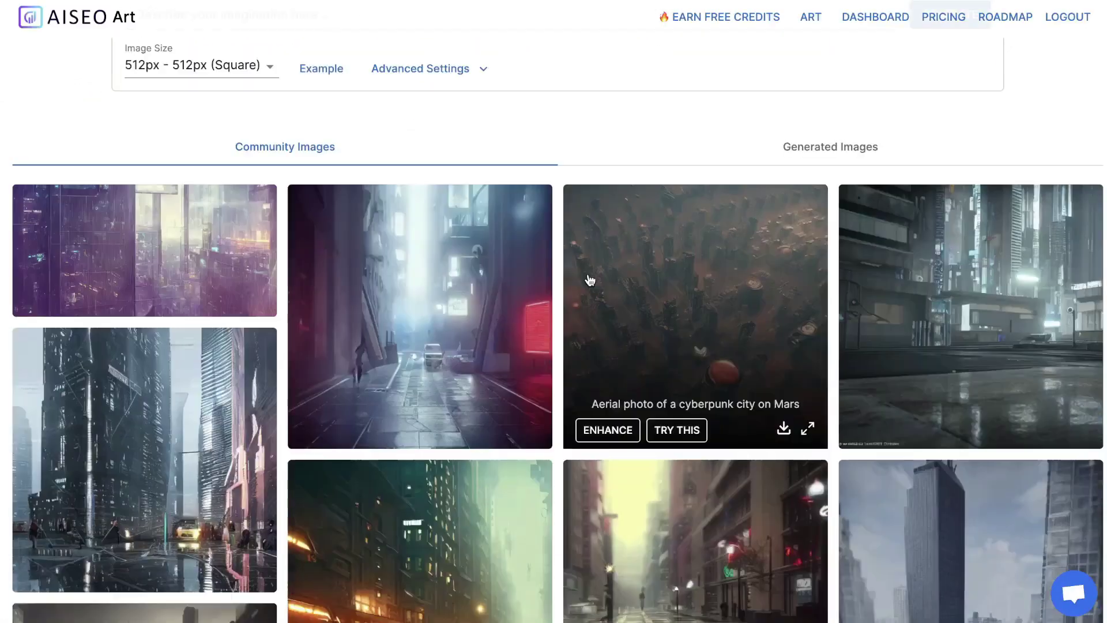
scroll(589, 281, down, 2)
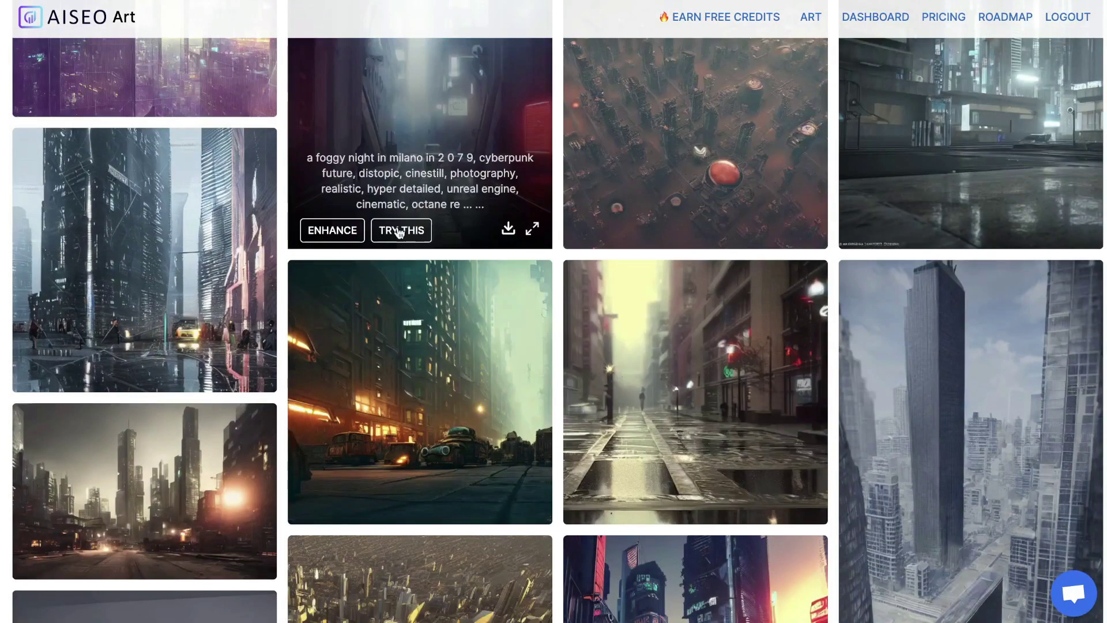
scroll(716, 427, down, 1)
scroll(716, 426, down, 7)
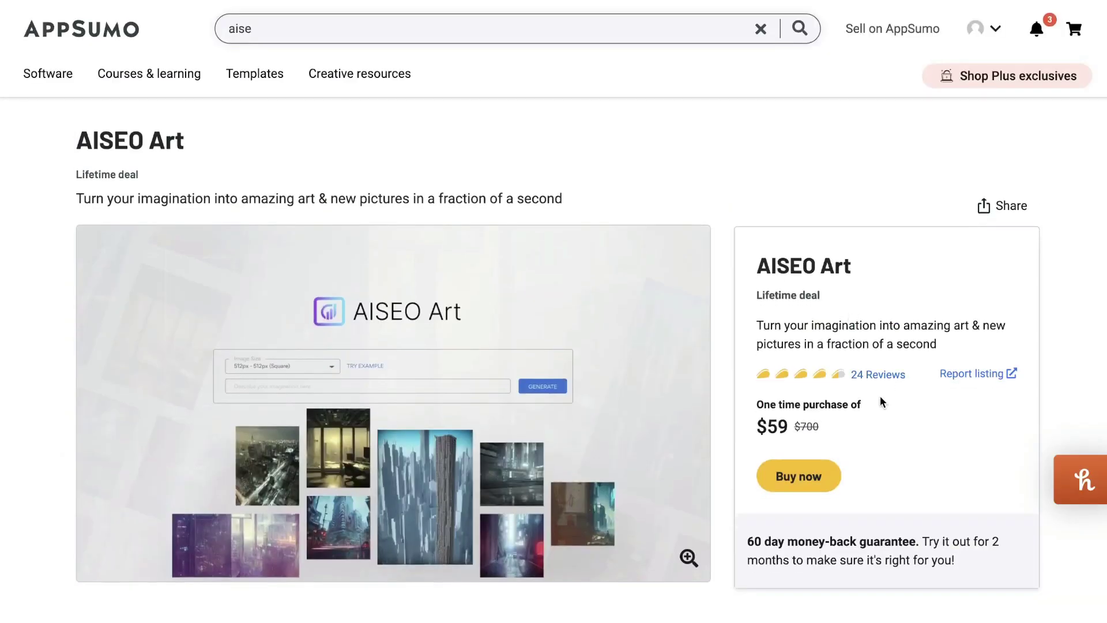
scroll(901, 397, down, 20)
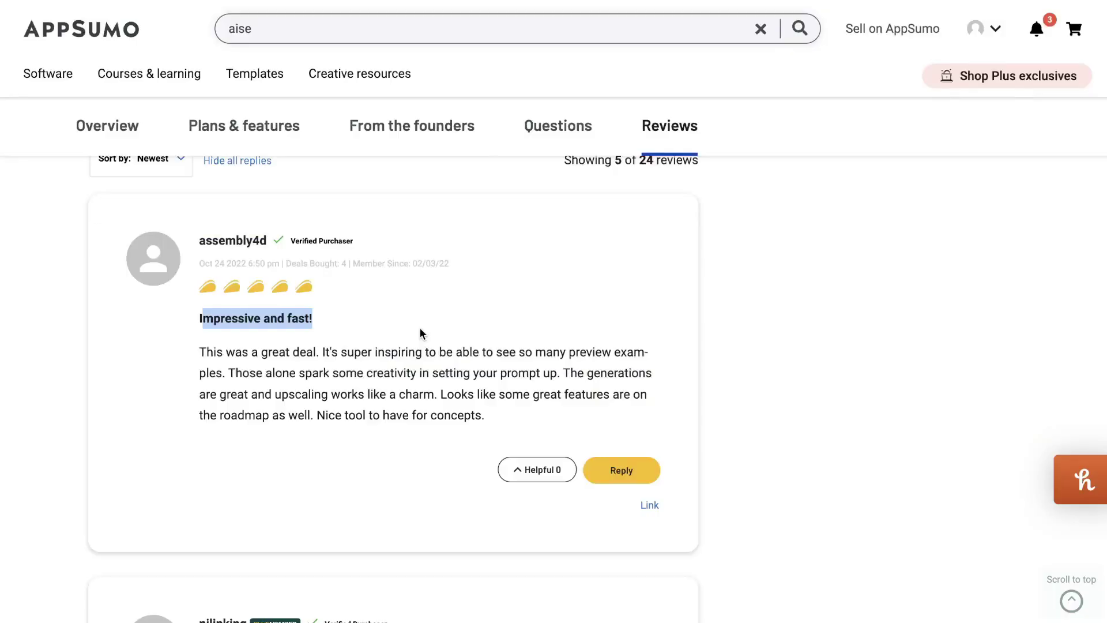
scroll(420, 333, down, 3)
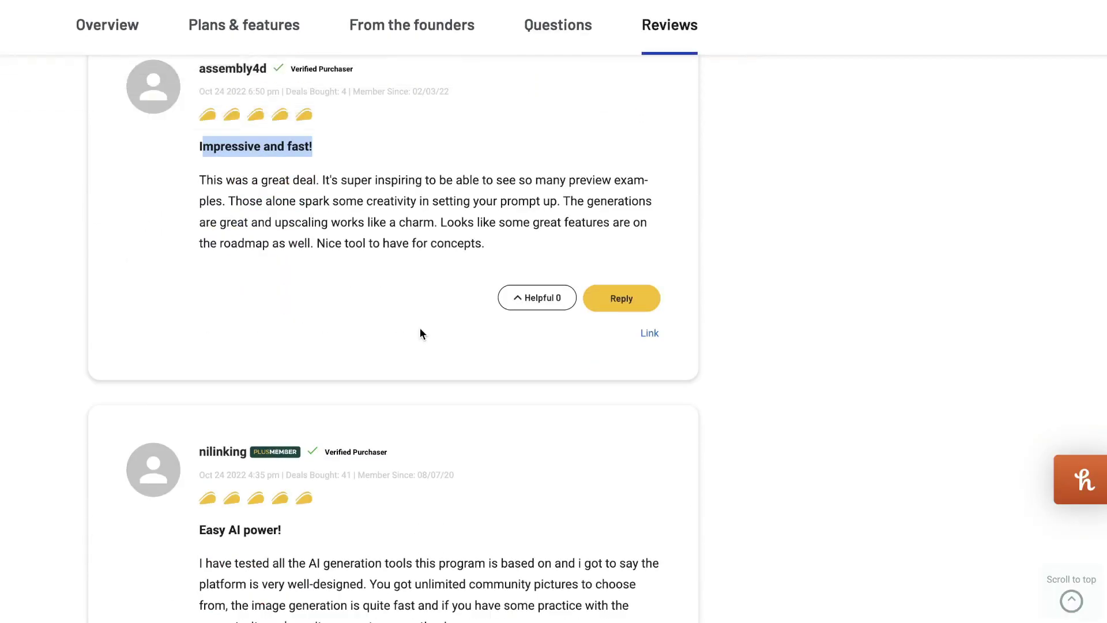
scroll(420, 333, down, 3)
scroll(420, 333, down, 7)
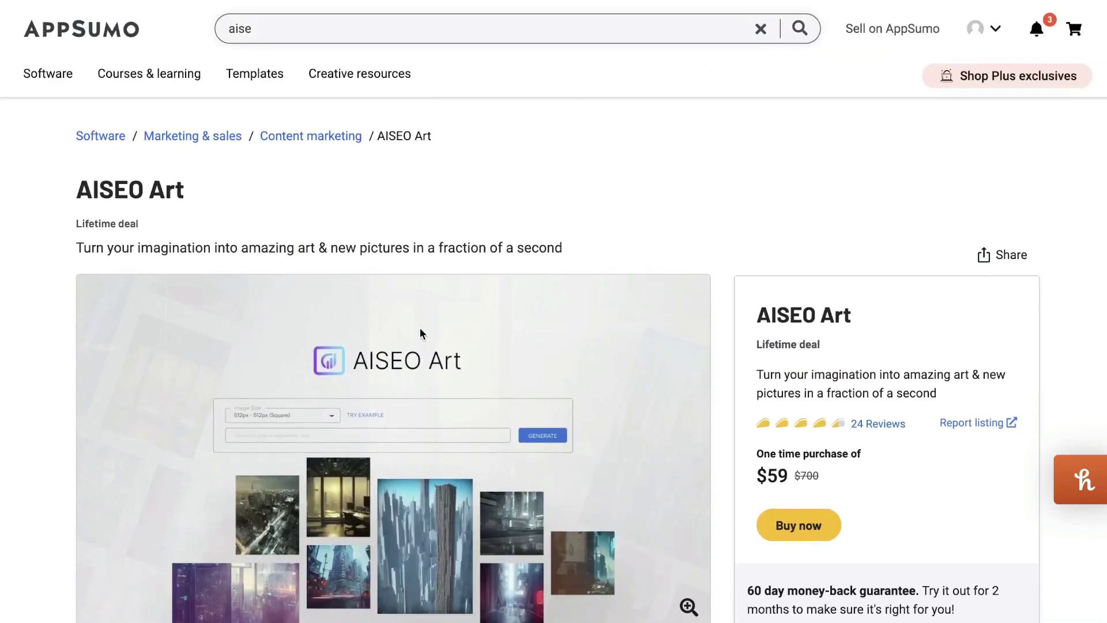
scroll(420, 332, down, 1)
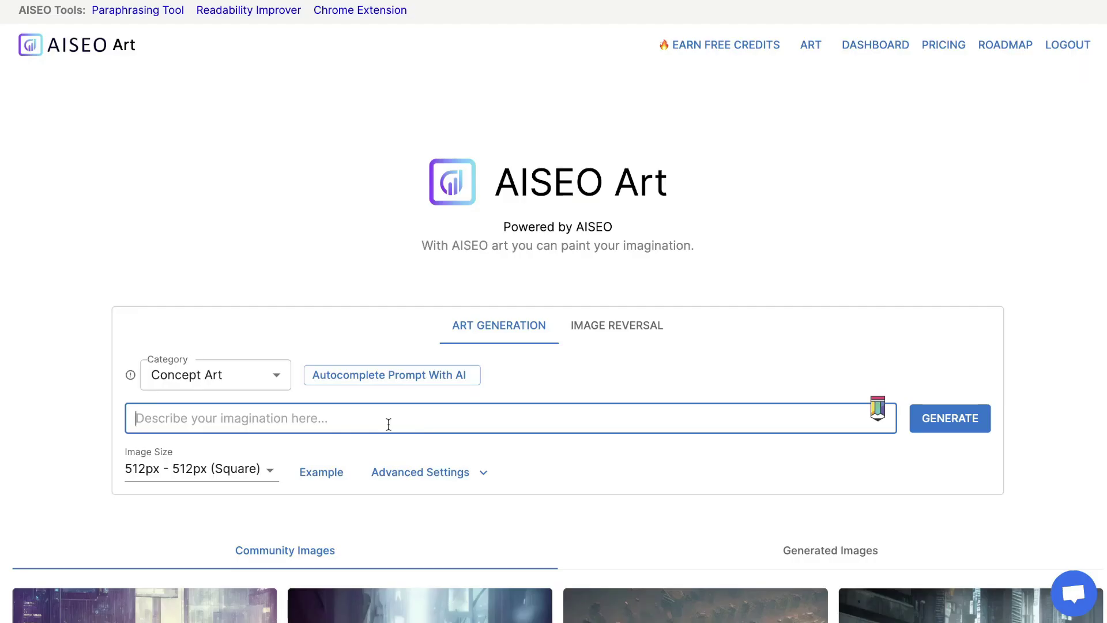
Scroll through the community concept-art city images, then back up to the generator form
scroll(389, 424, down, 1)
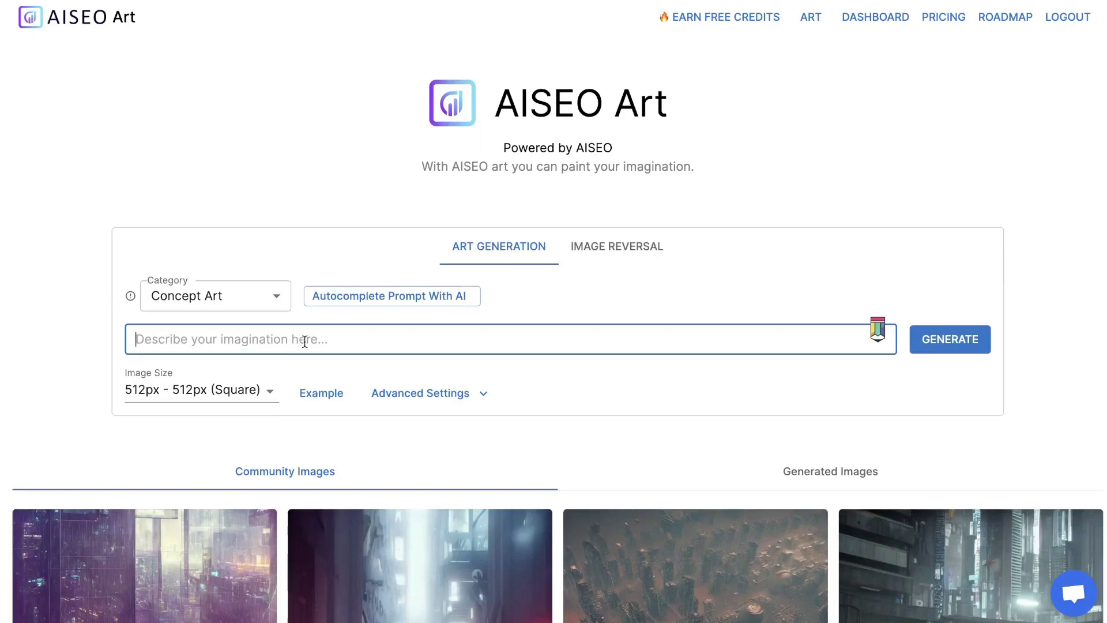
scroll(300, 342, down, 1)
scroll(861, 325, down, 5)
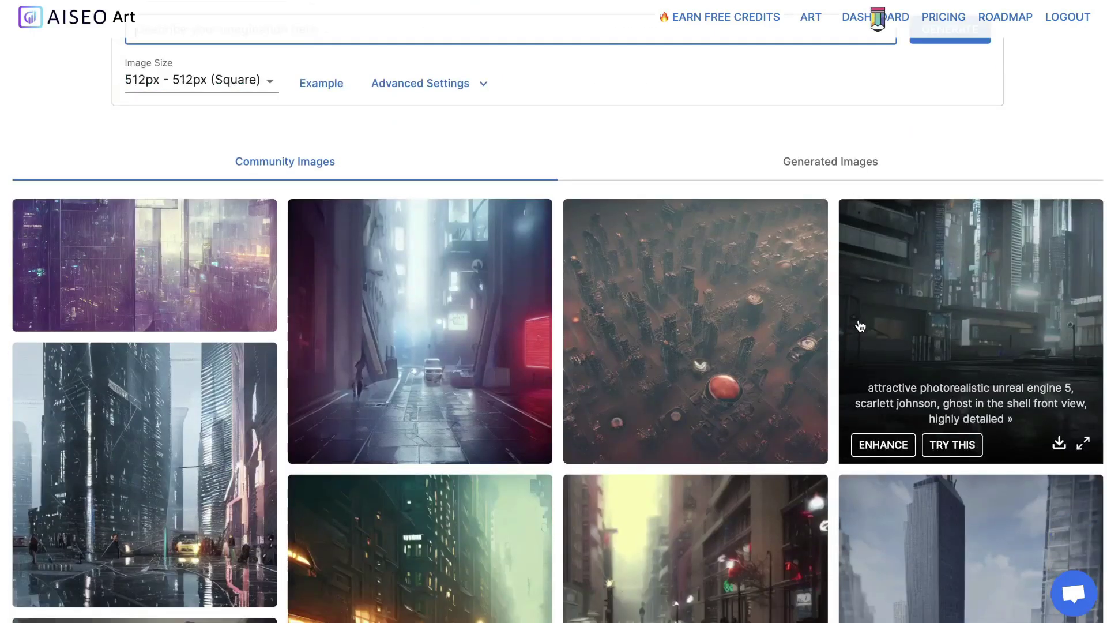
scroll(517, 385, down, 2)
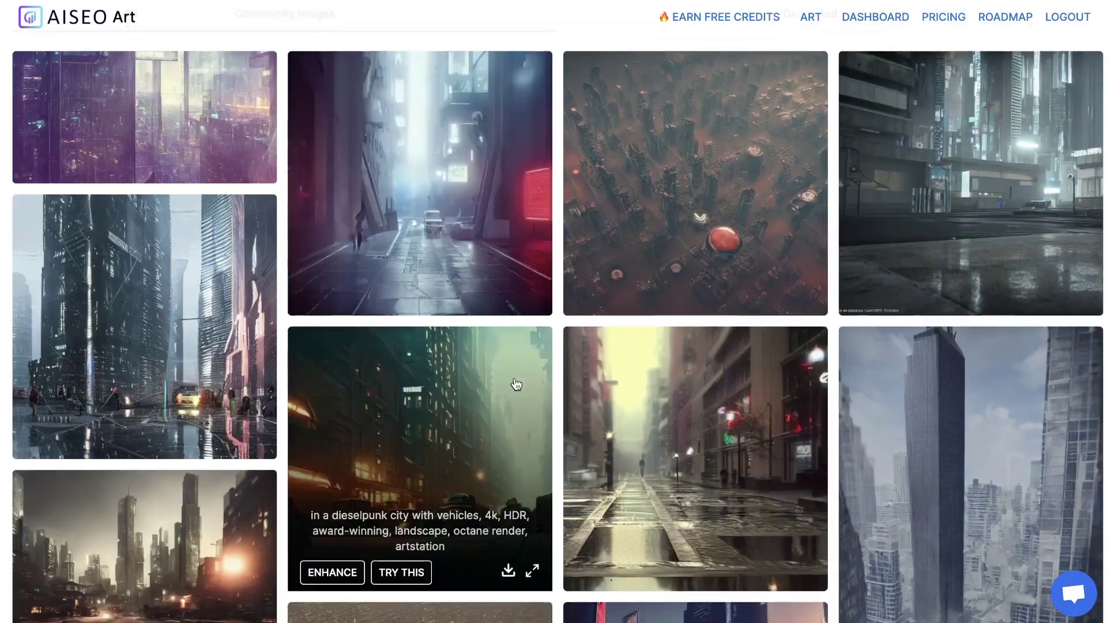
scroll(240, 206, up, 6)
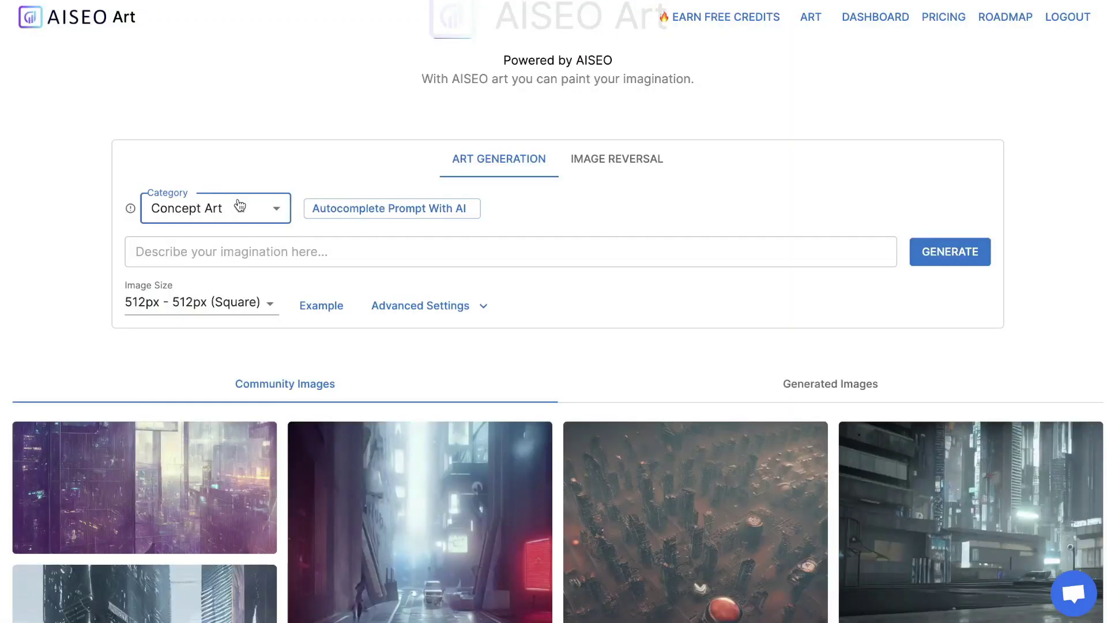
Choose the Photography category and enter the prompt 'Arial view of rainforest'
click(240, 206)
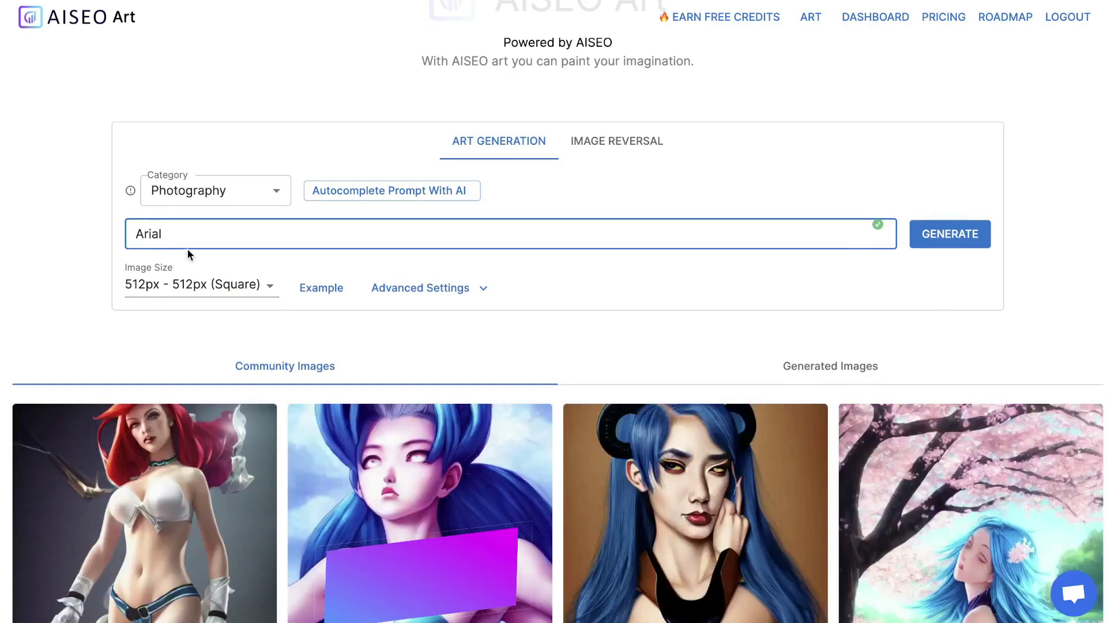
text(view )
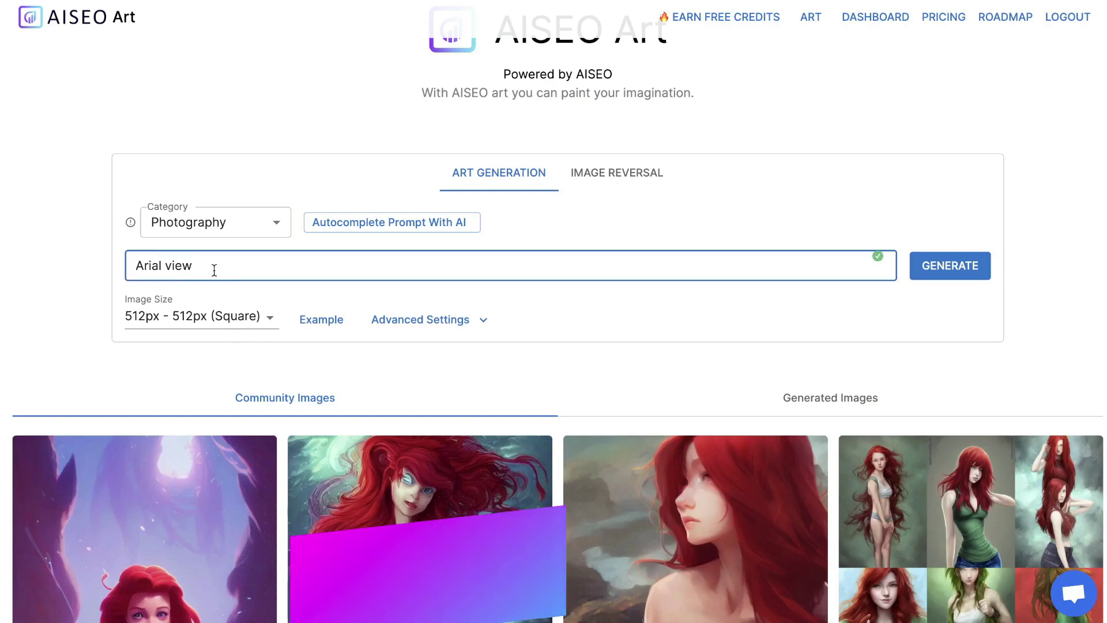
text(of rainforest)
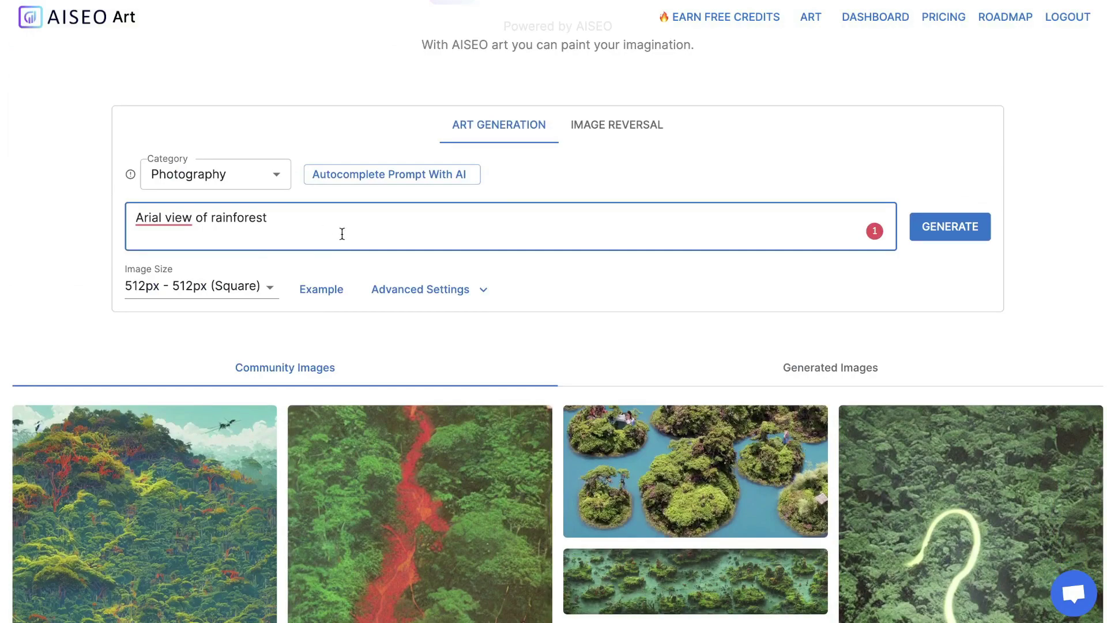
scroll(952, 247, down, 5)
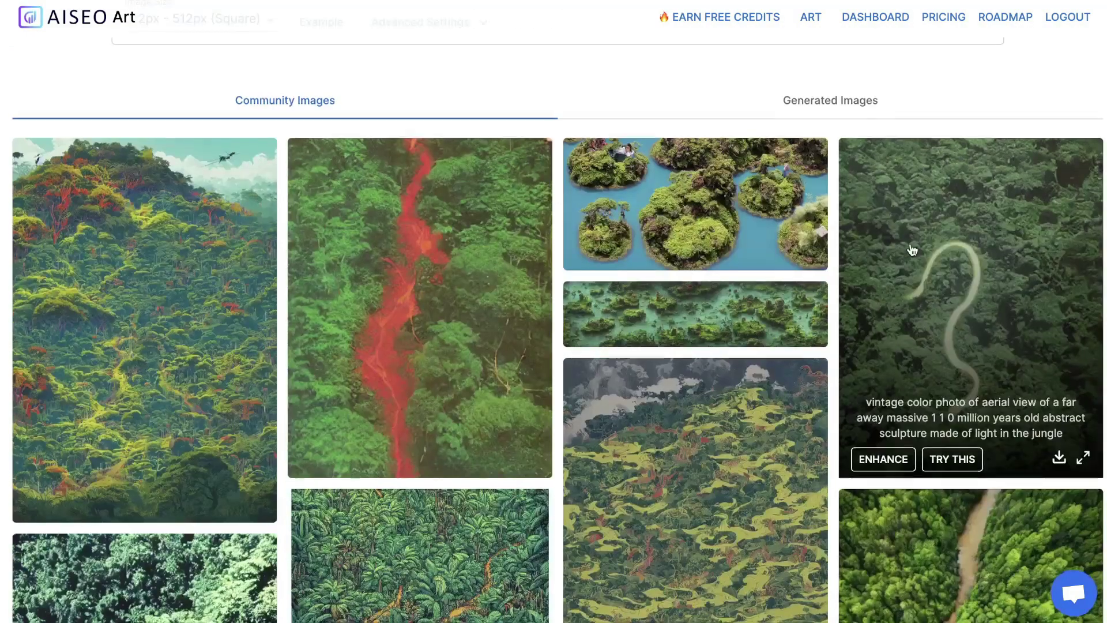
scroll(912, 249, down, 5)
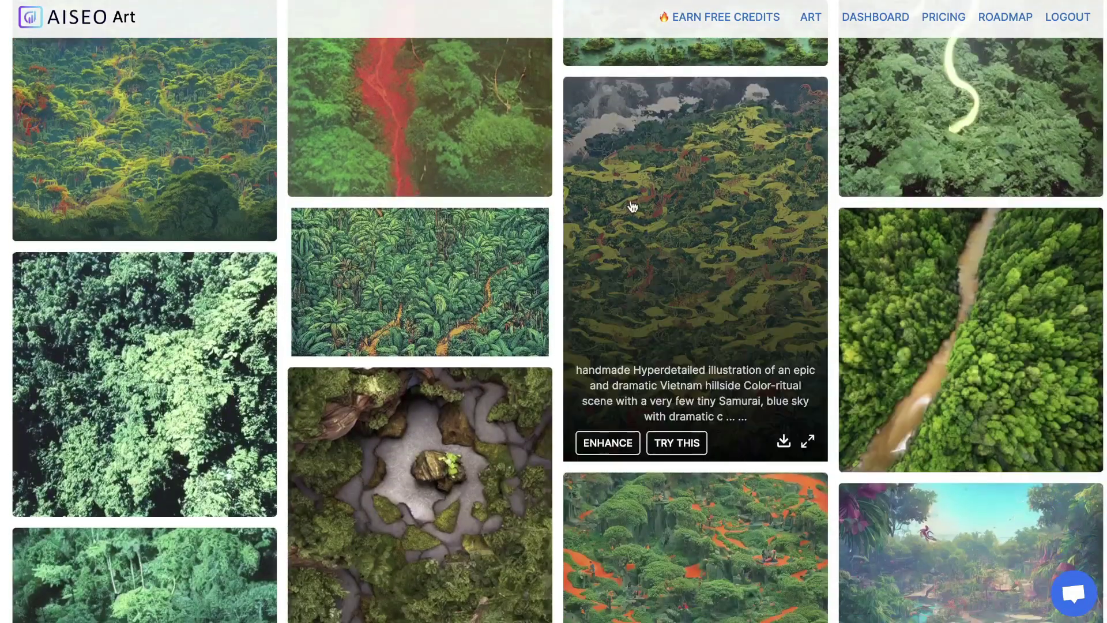
scroll(629, 205, up, 4)
scroll(625, 202, up, 1)
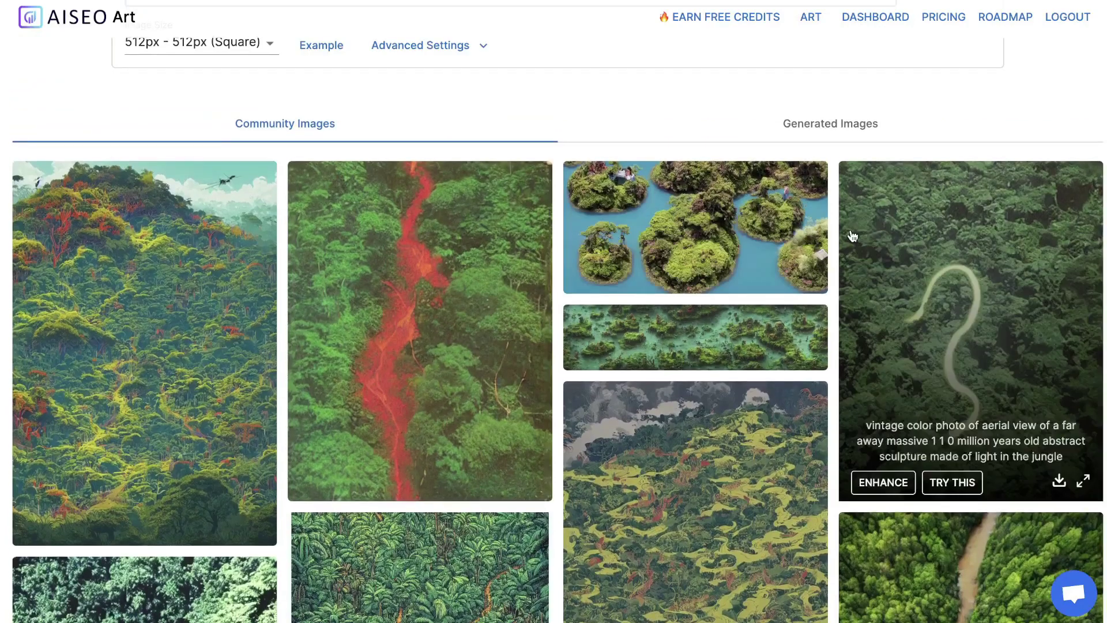
scroll(643, 138, up, 1)
scroll(642, 137, up, 3)
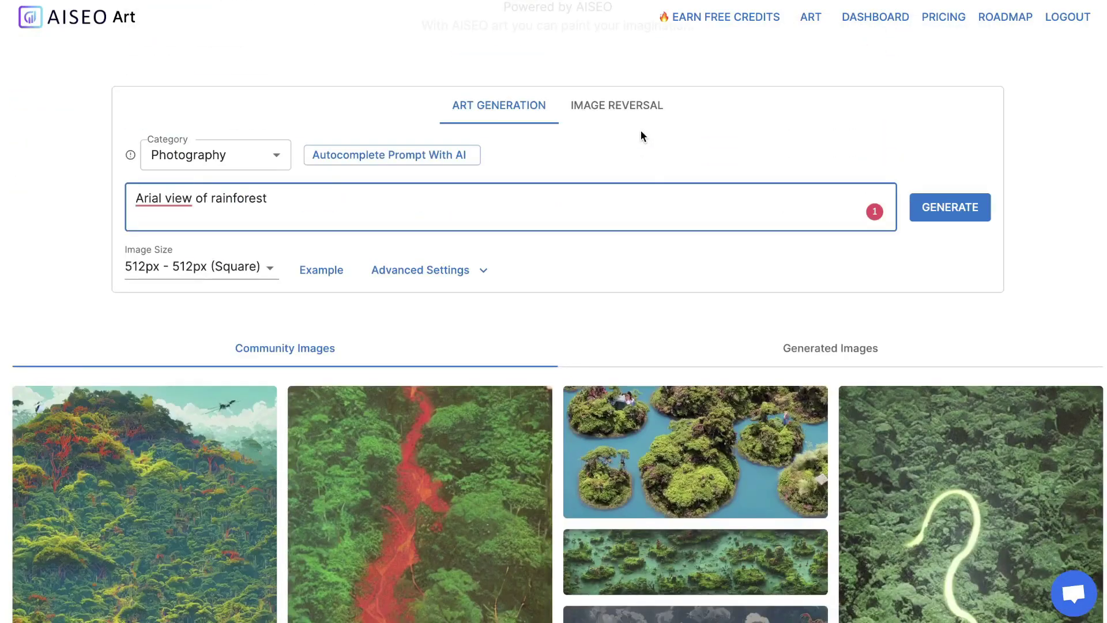
scroll(645, 184, down, 5)
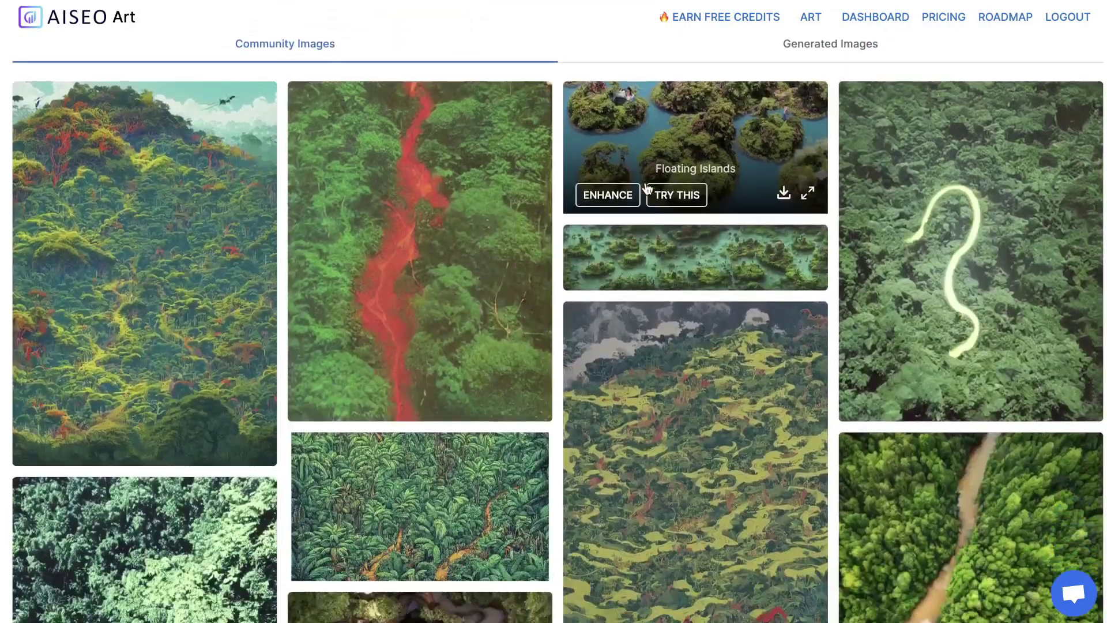
scroll(647, 189, down, 10)
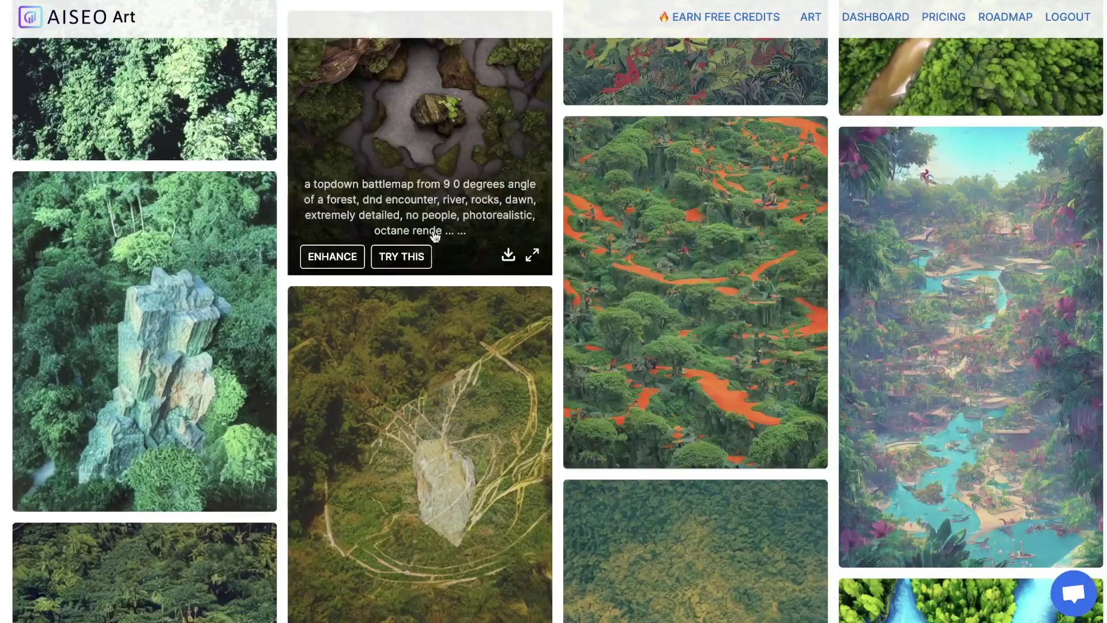
scroll(388, 415, down, 1)
Enlarge the green-hills orange-path image, peek at the next one, return, and download it
click(615, 217)
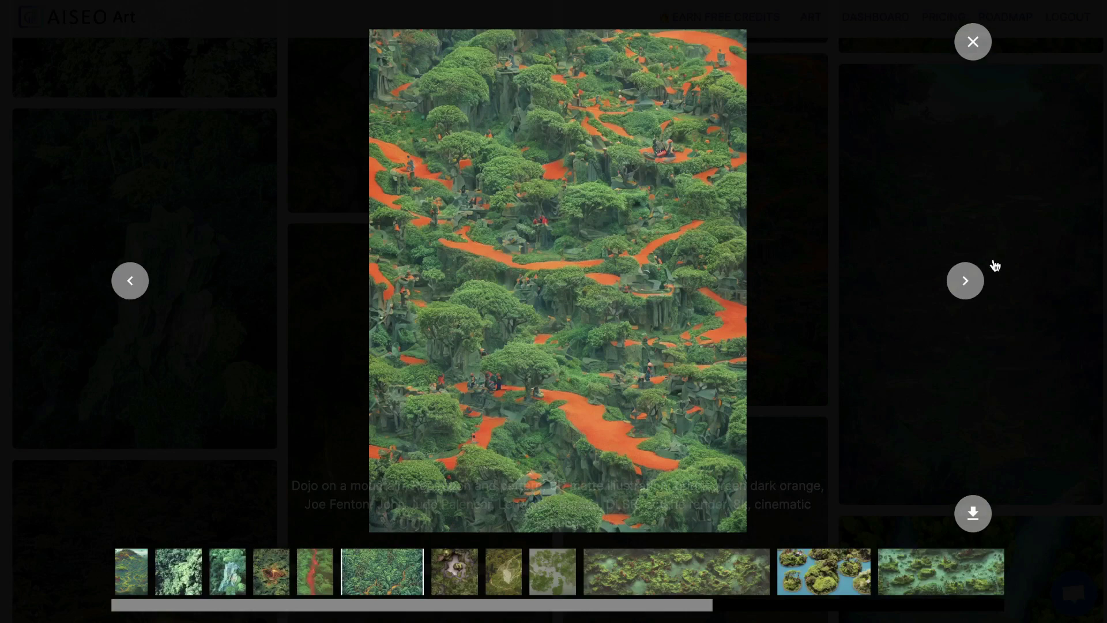
click(970, 290)
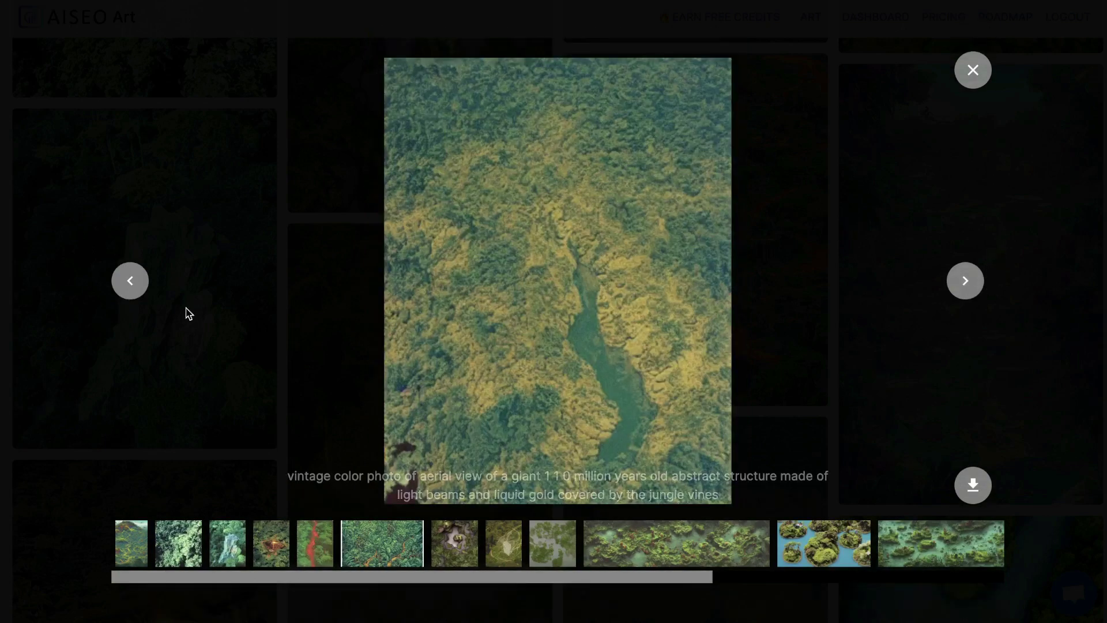
click(130, 281)
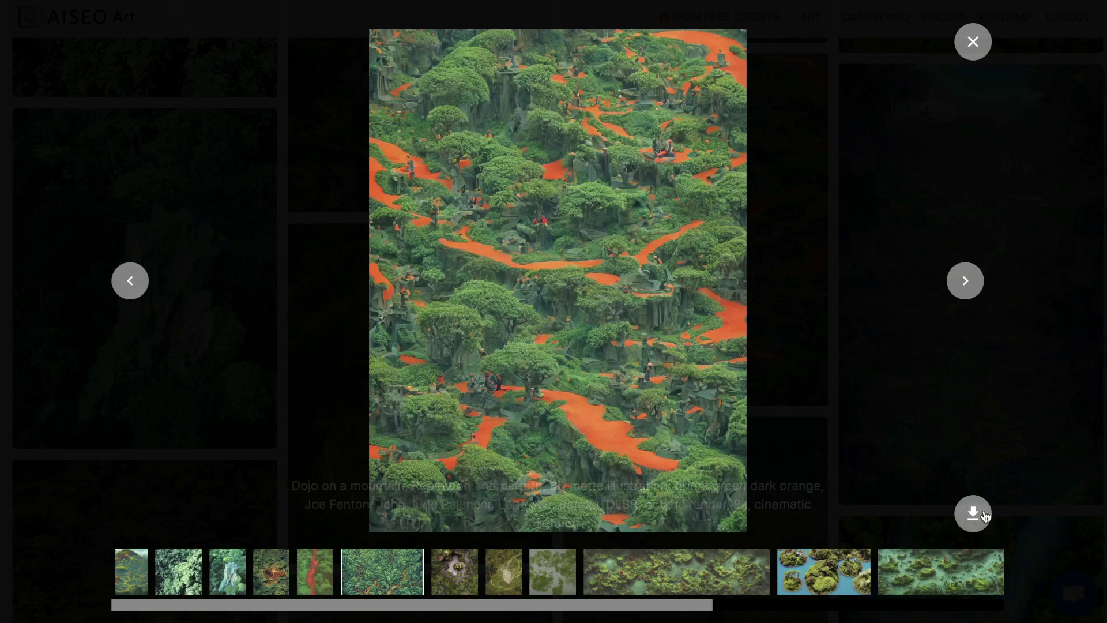
click(974, 513)
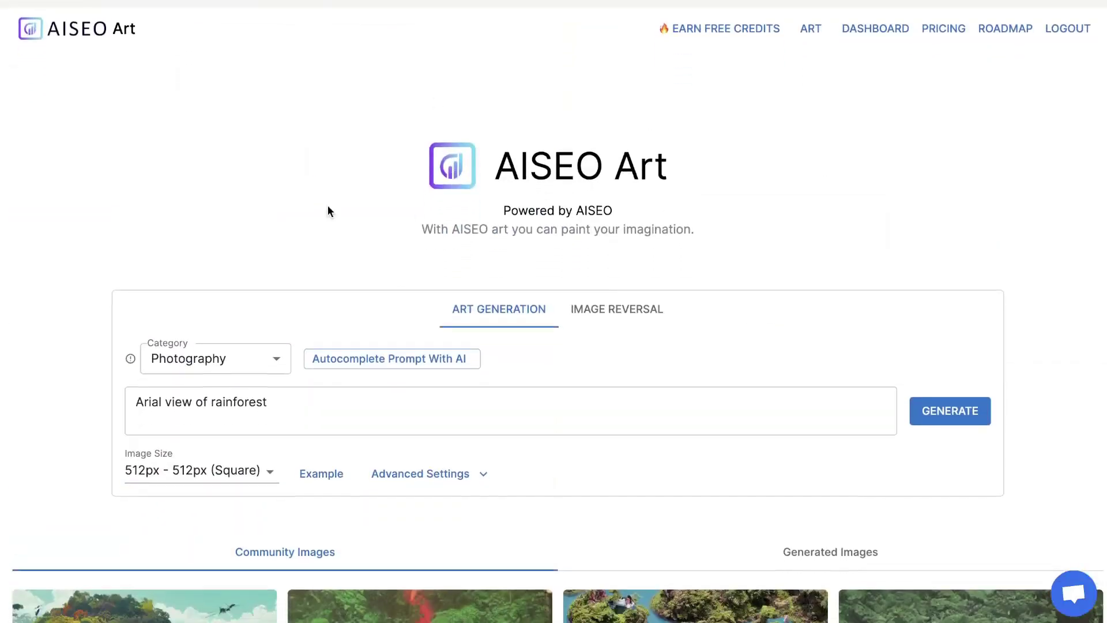
Set the image size to 512px - 768px (Vertical) and empty the prompt box
scroll(239, 454, down, 1)
click(234, 427)
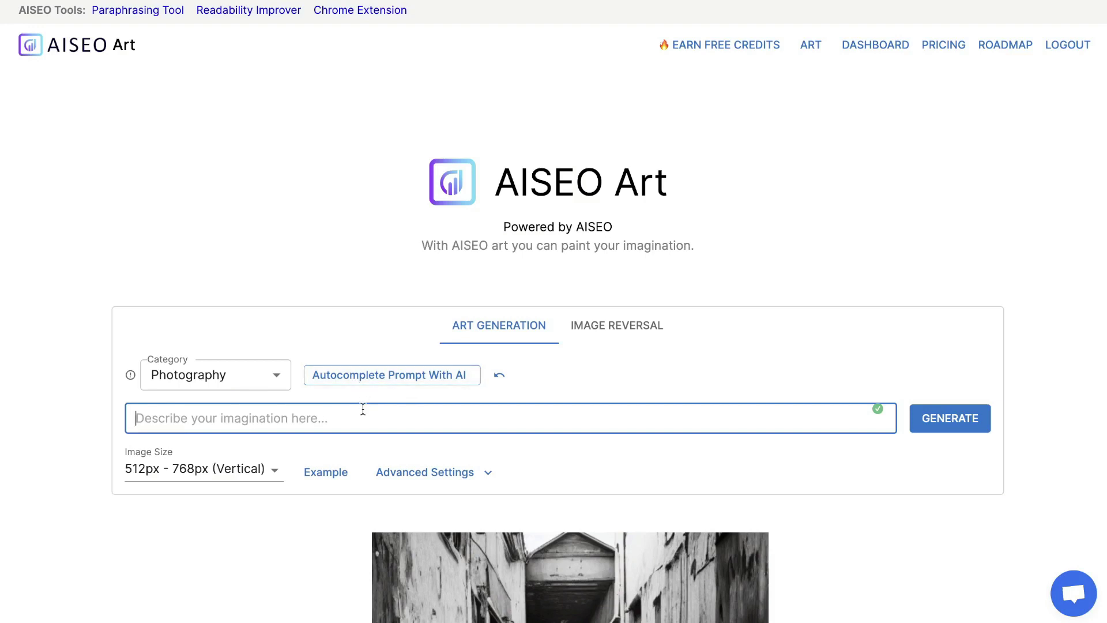
Enter 'dirt road', expand it with Autocomplete Prompt With AI, and generate an image
text(di)
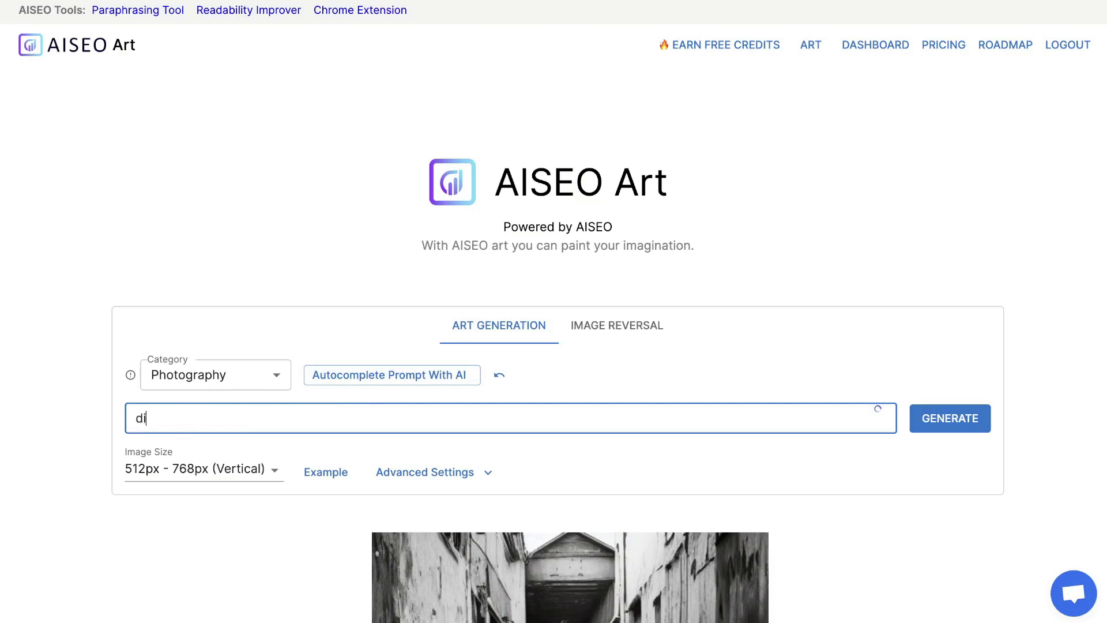
text(rt road)
click(364, 380)
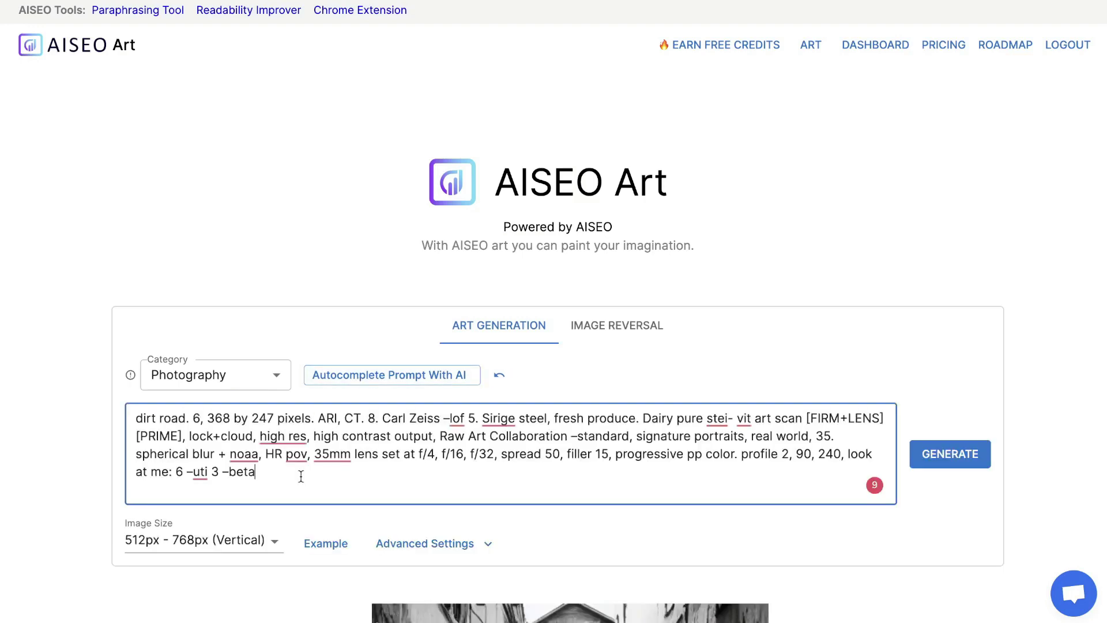
drag(300, 476, 200, 423)
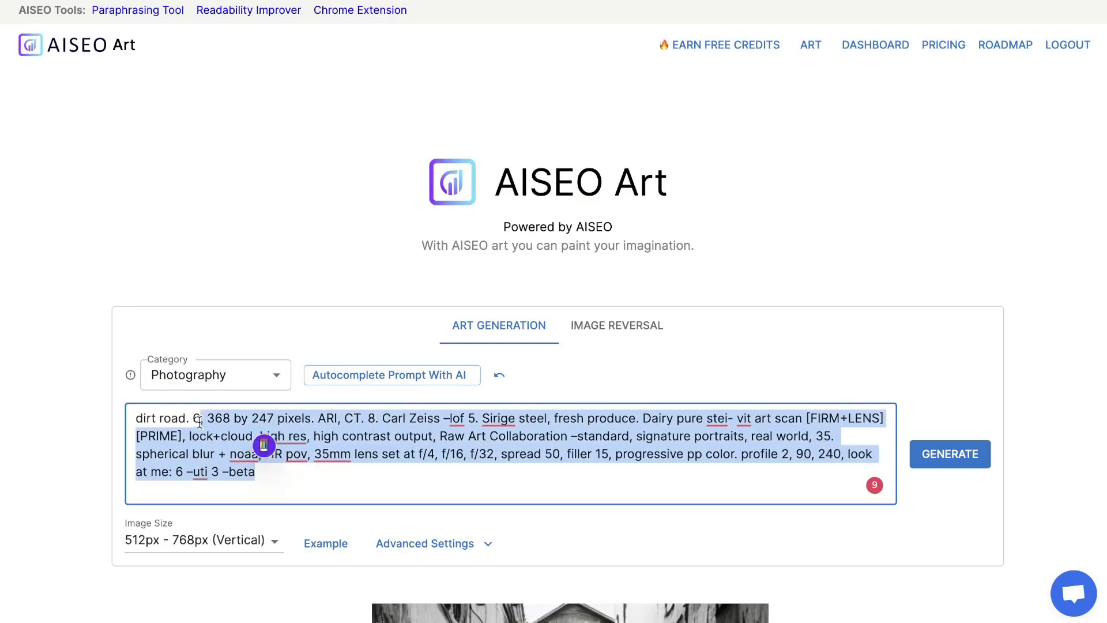
click(278, 488)
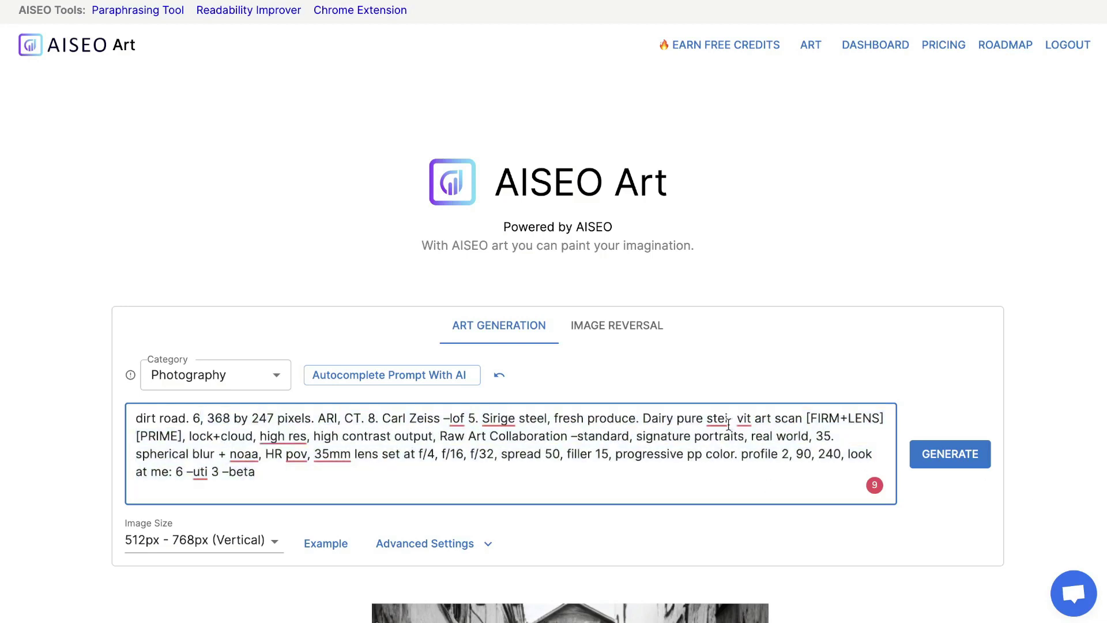
click(935, 452)
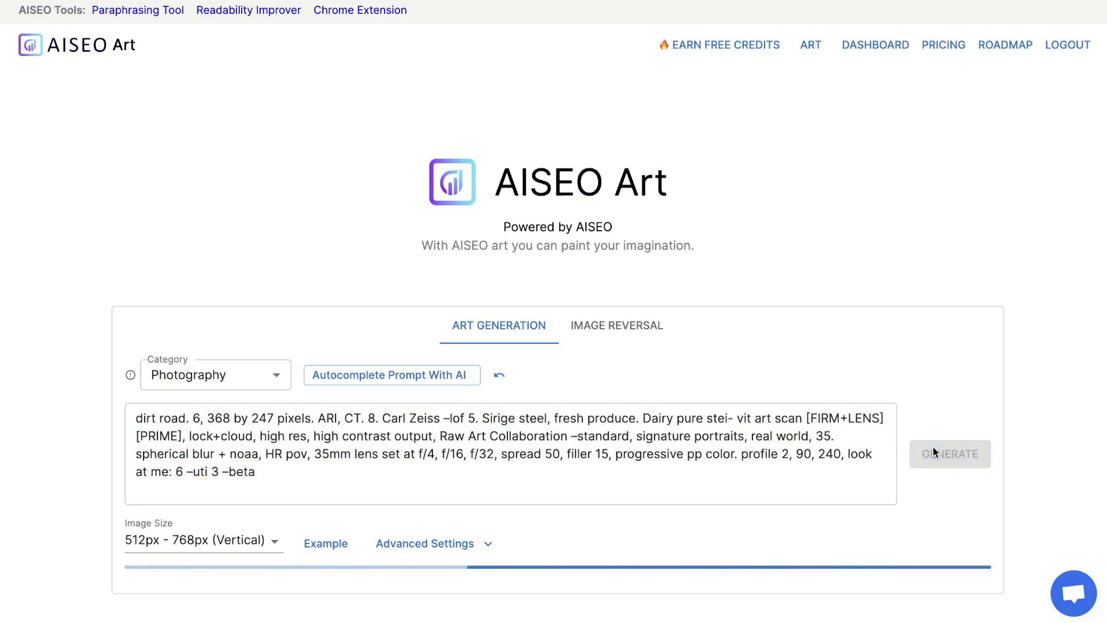
Browse the dirt-road community images and ENHANCE the 'roadtrip to a farm' image
scroll(894, 284, down, 2)
scroll(894, 284, up, 3)
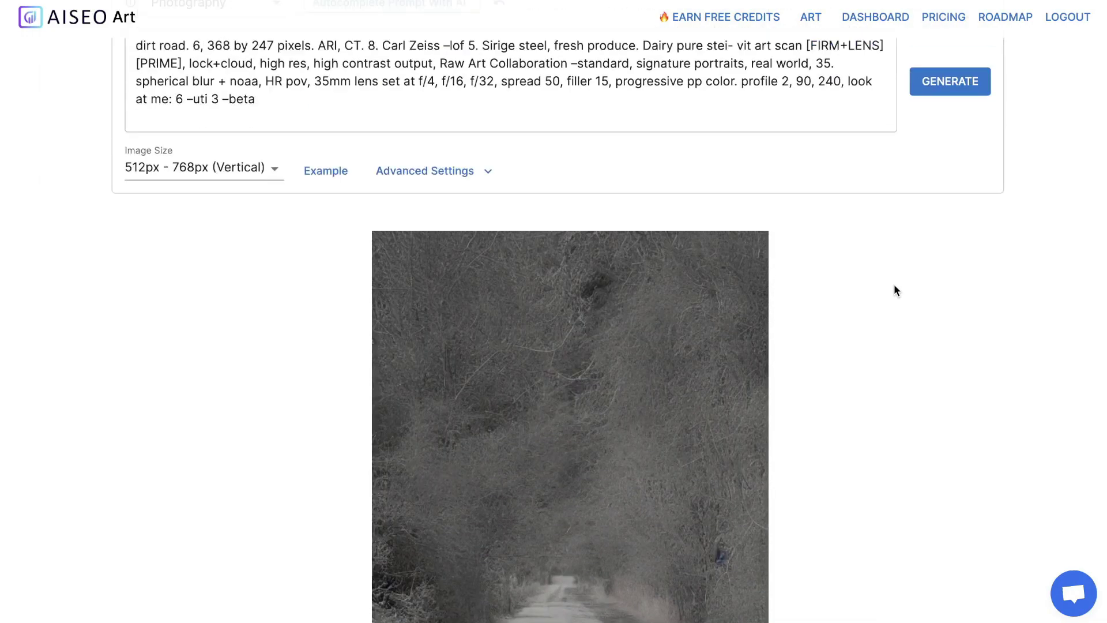
scroll(617, 410, down, 10)
scroll(618, 413, down, 4)
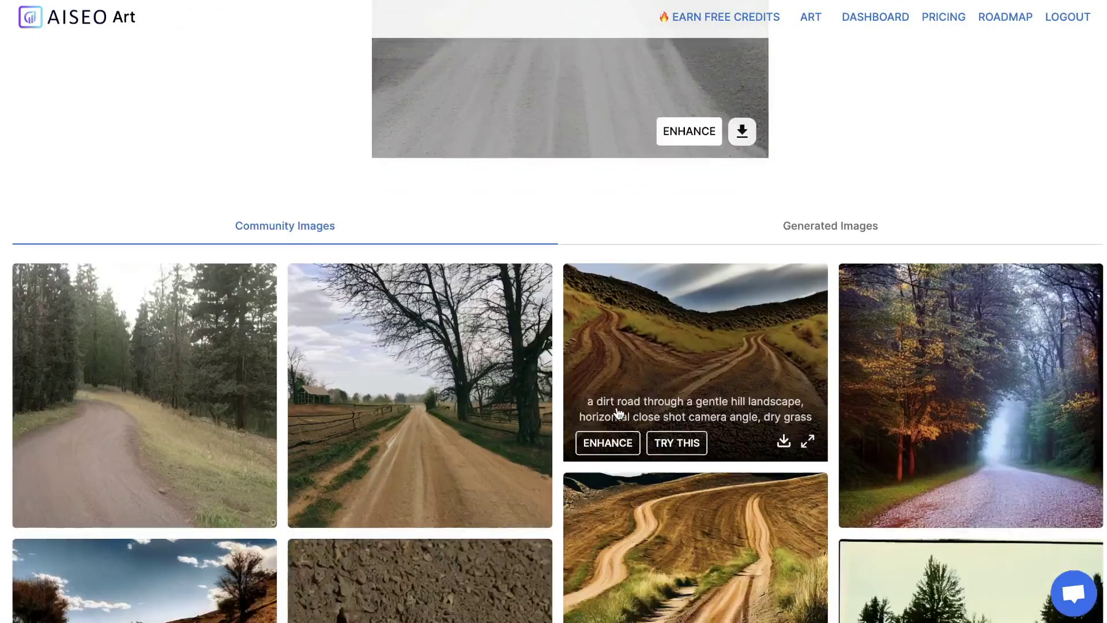
scroll(470, 500, down, 2)
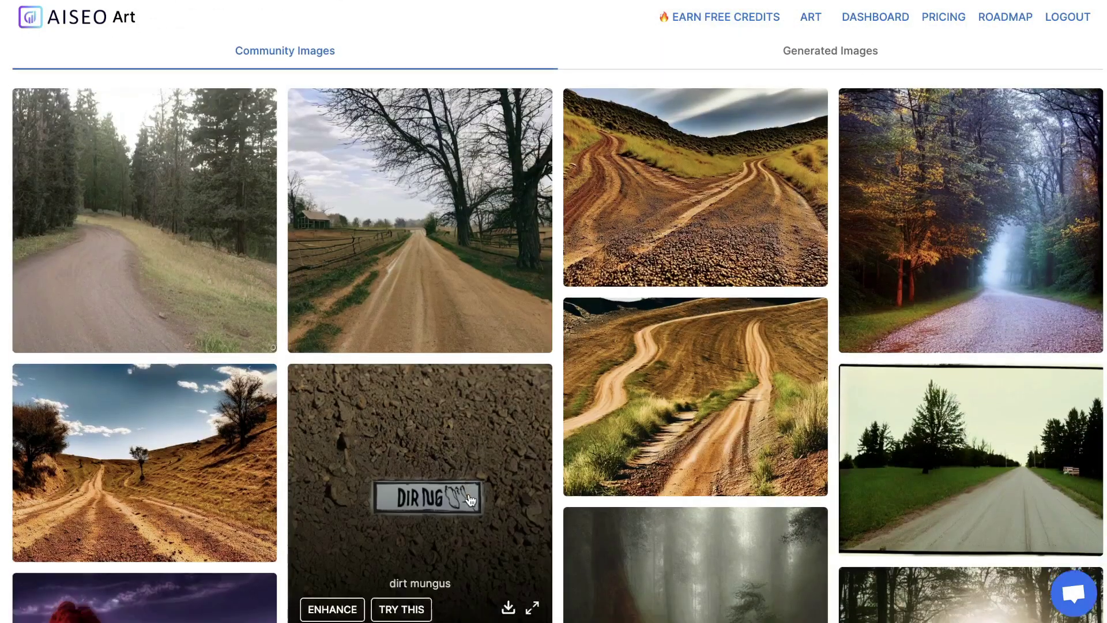
scroll(469, 493, up, 15)
scroll(502, 383, down, 5)
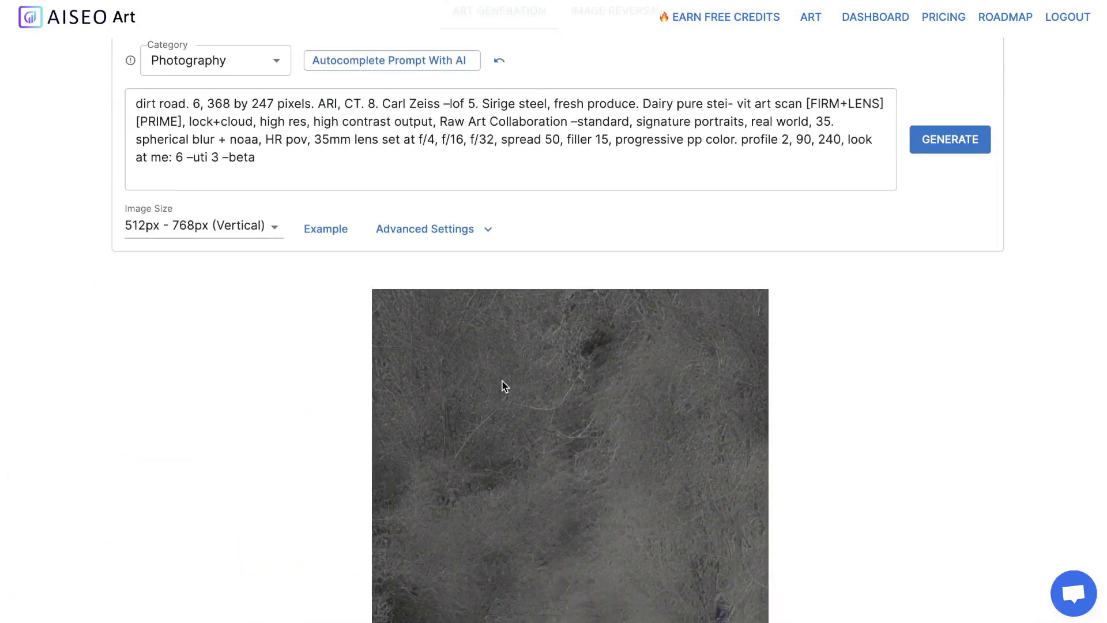
scroll(504, 439, down, 10)
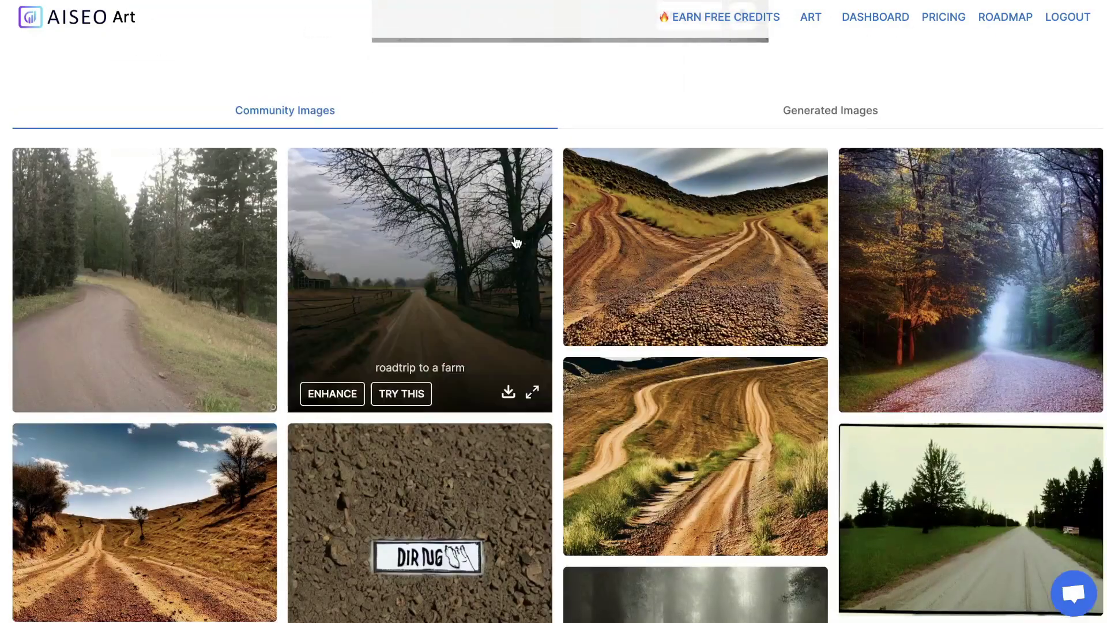
scroll(498, 243, down, 1)
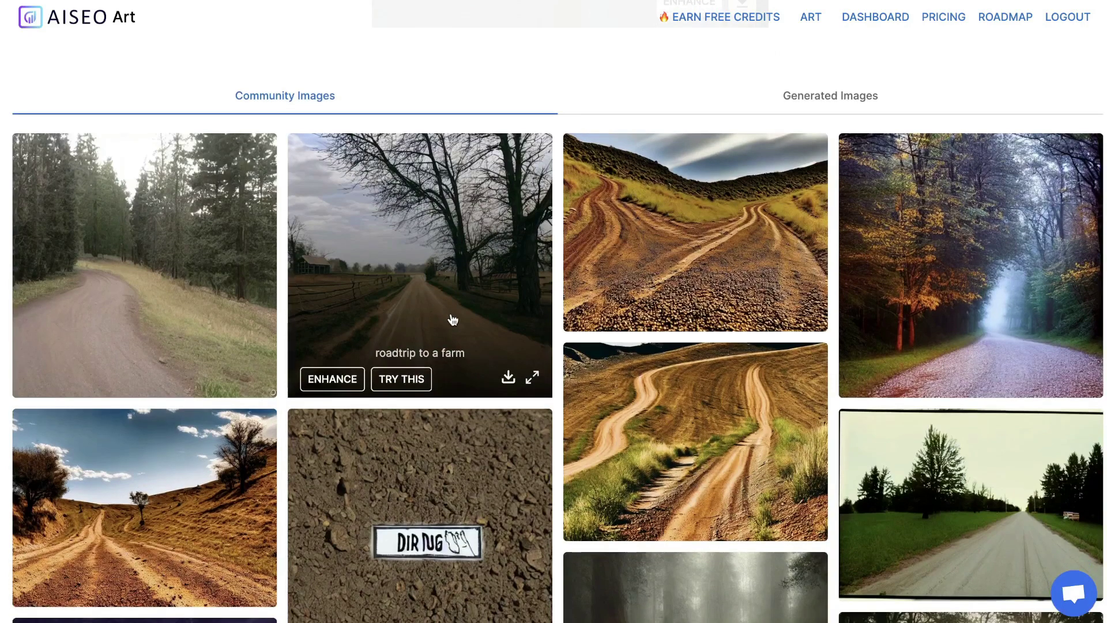
scroll(453, 320, down, 1)
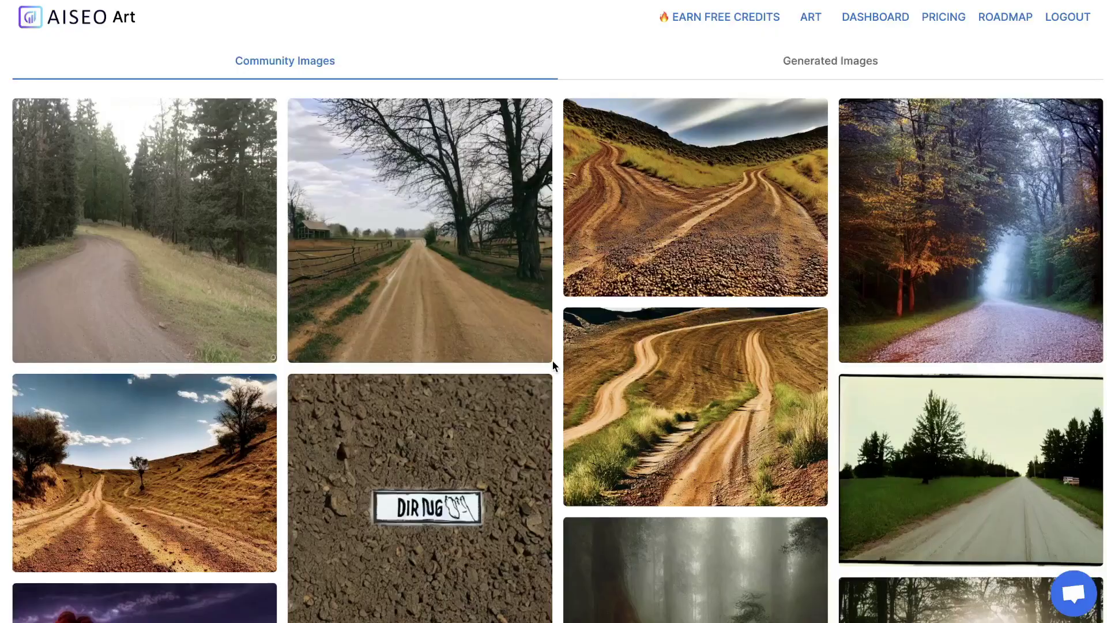
scroll(552, 359, down, 2)
scroll(477, 164, up, 2)
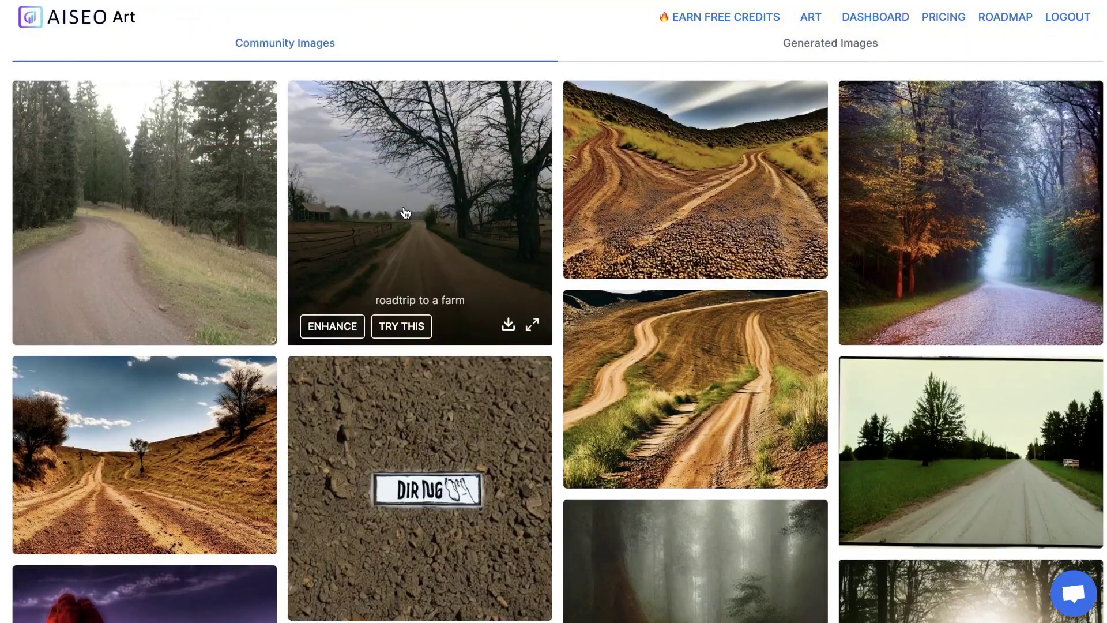
click(342, 327)
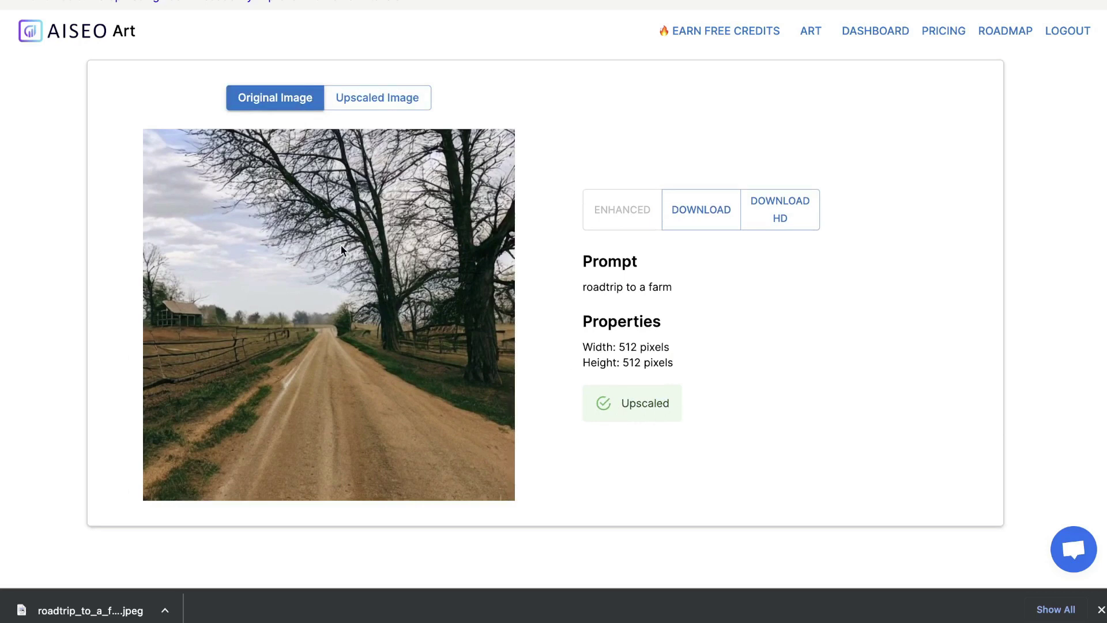
Toggle the farm road image between its 2048-pixel upscale and 512-pixel original
click(366, 94)
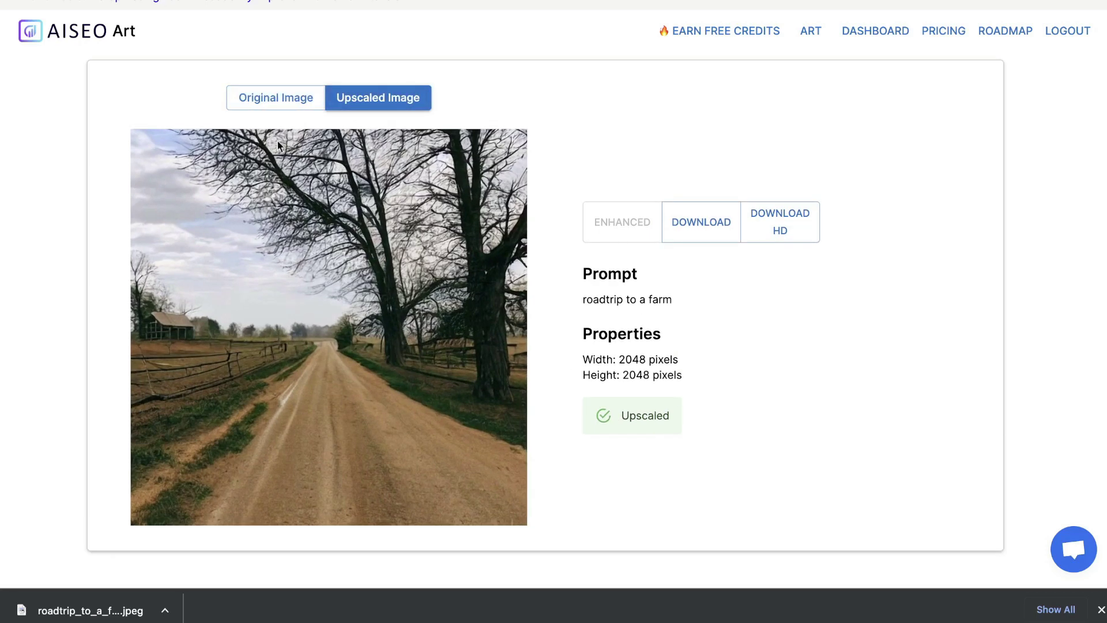
click(273, 103)
click(374, 110)
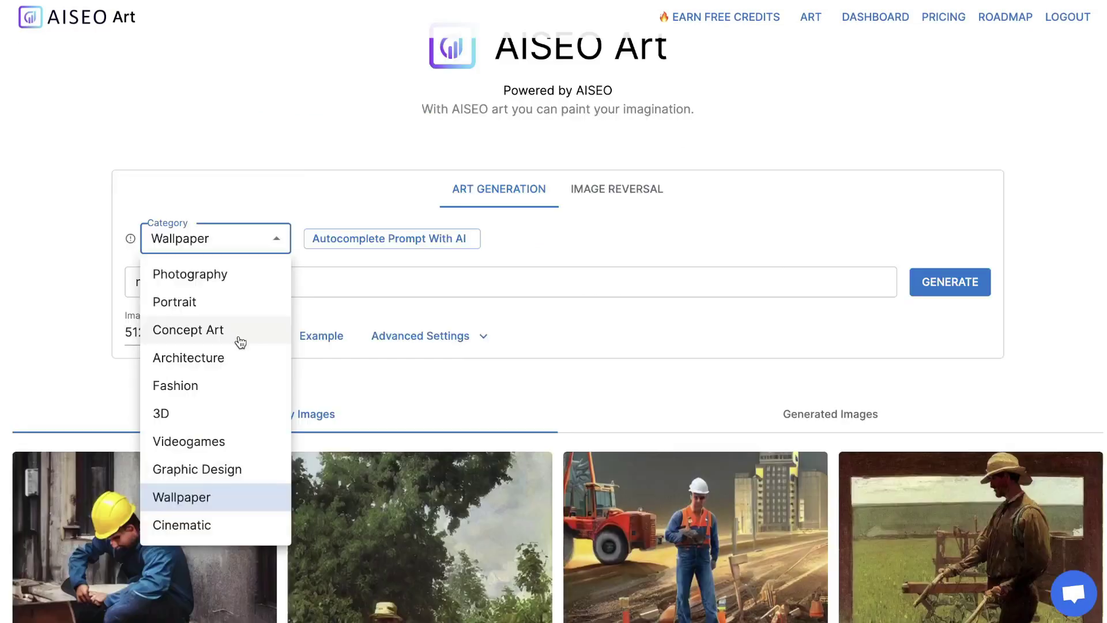
Keep the Wallpaper category and replace the prompt with 'man working on a laptop'
click(242, 500)
click(264, 277)
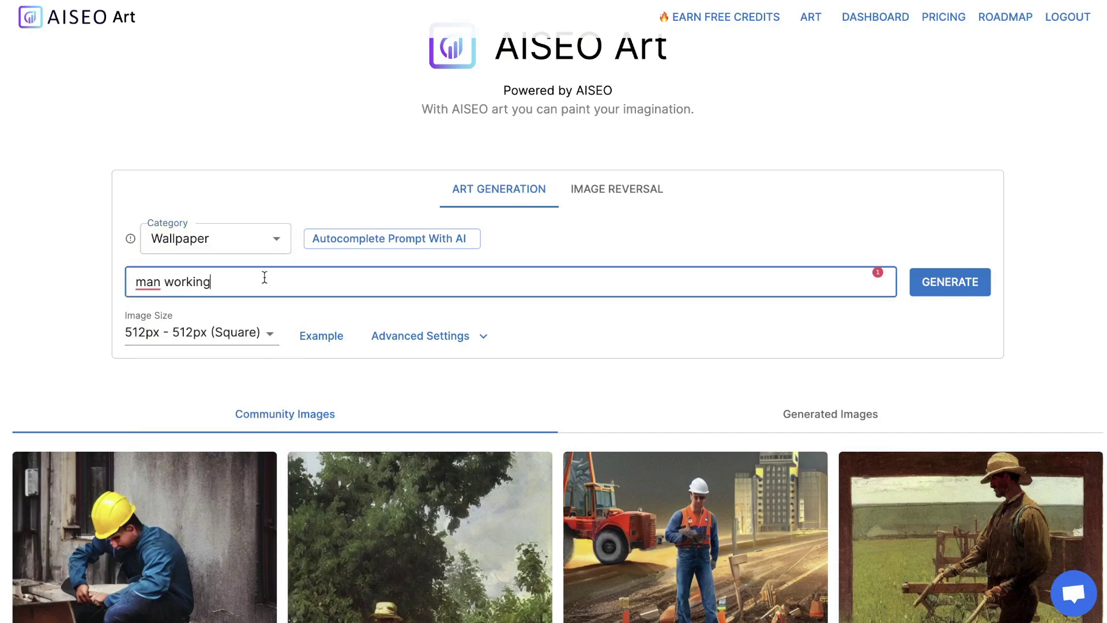
key(ctrl+a)
key(BackSpace)
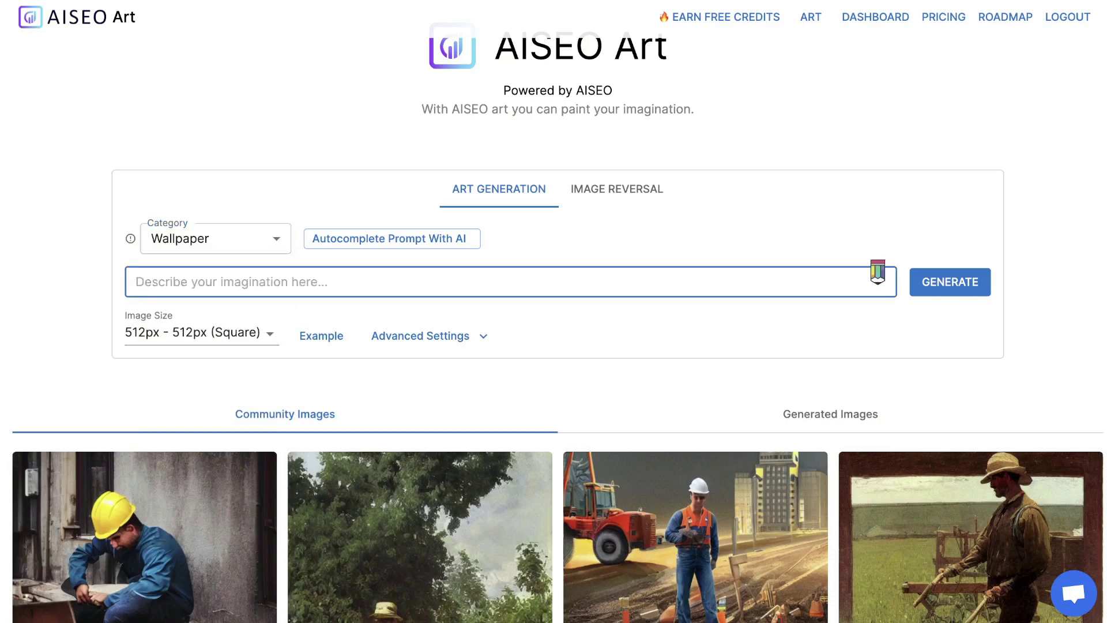
text(man working on)
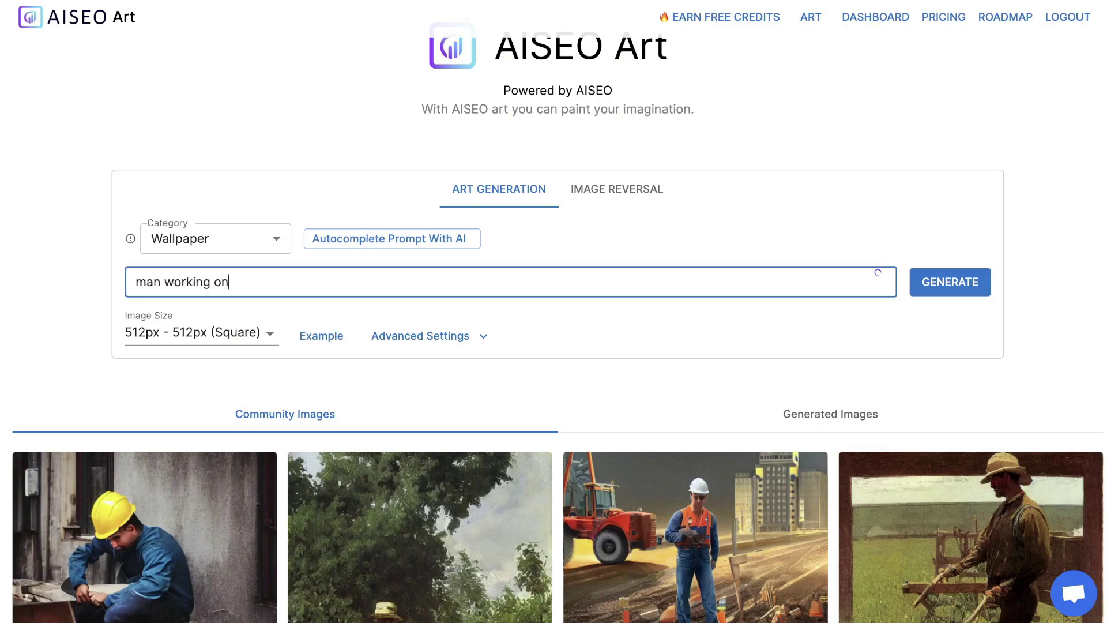
text( a )
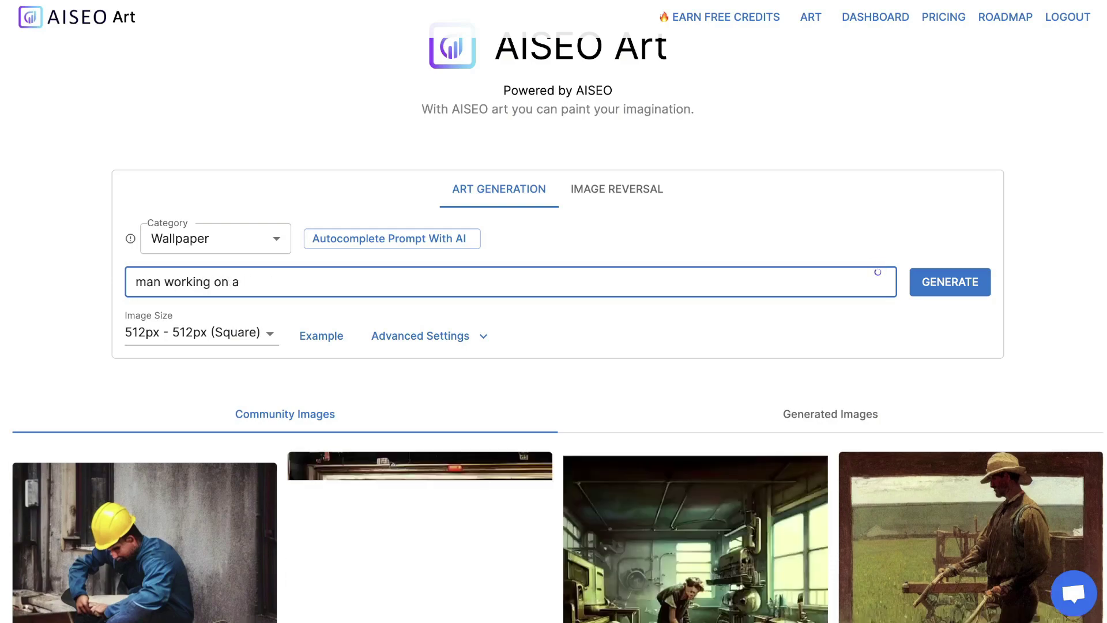
text(laptop)
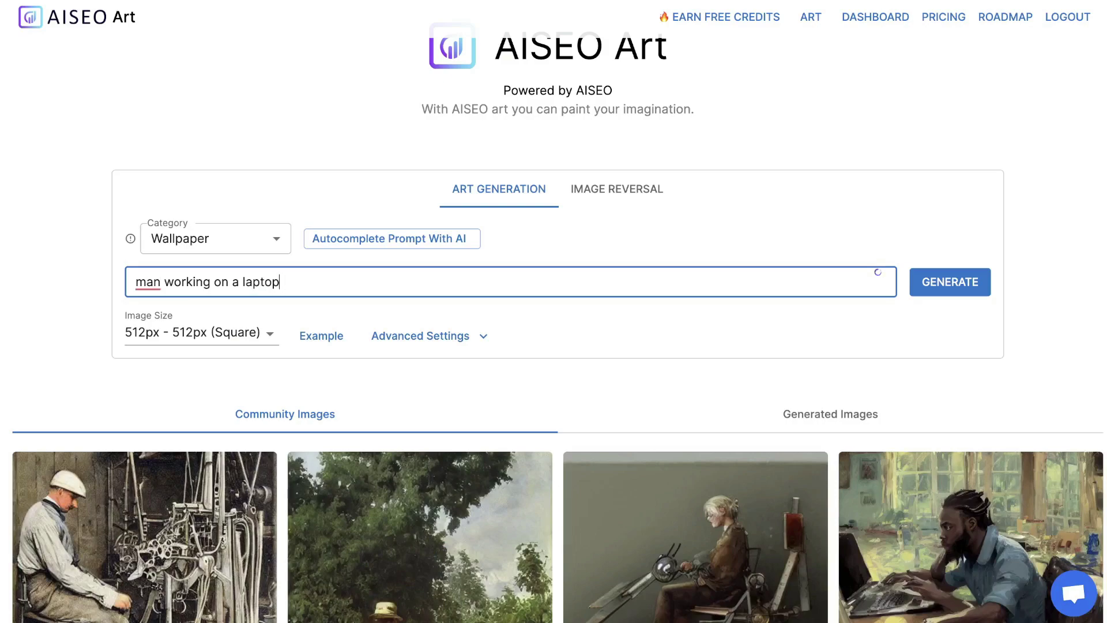
scroll(796, 104, down, 5)
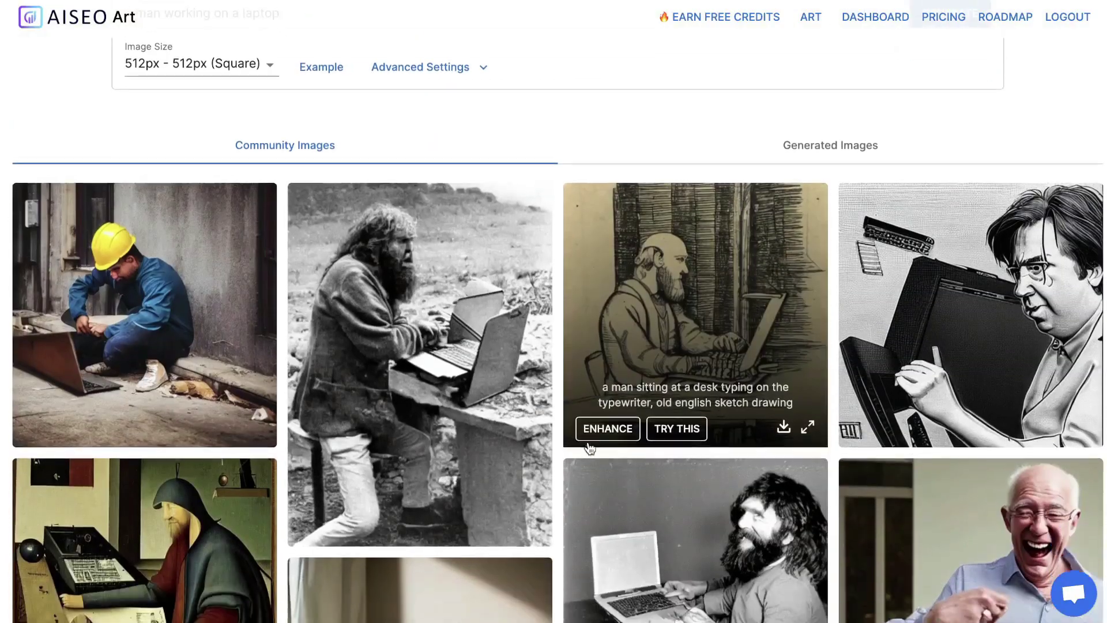
scroll(589, 448, down, 4)
scroll(660, 428, up, 1)
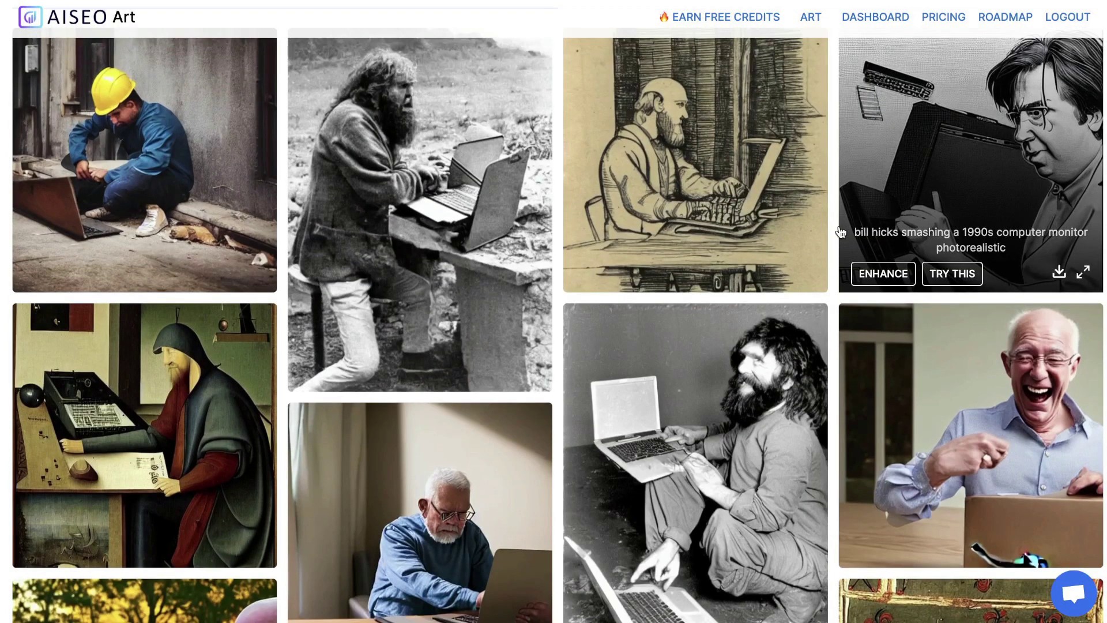
scroll(836, 242, down, 1)
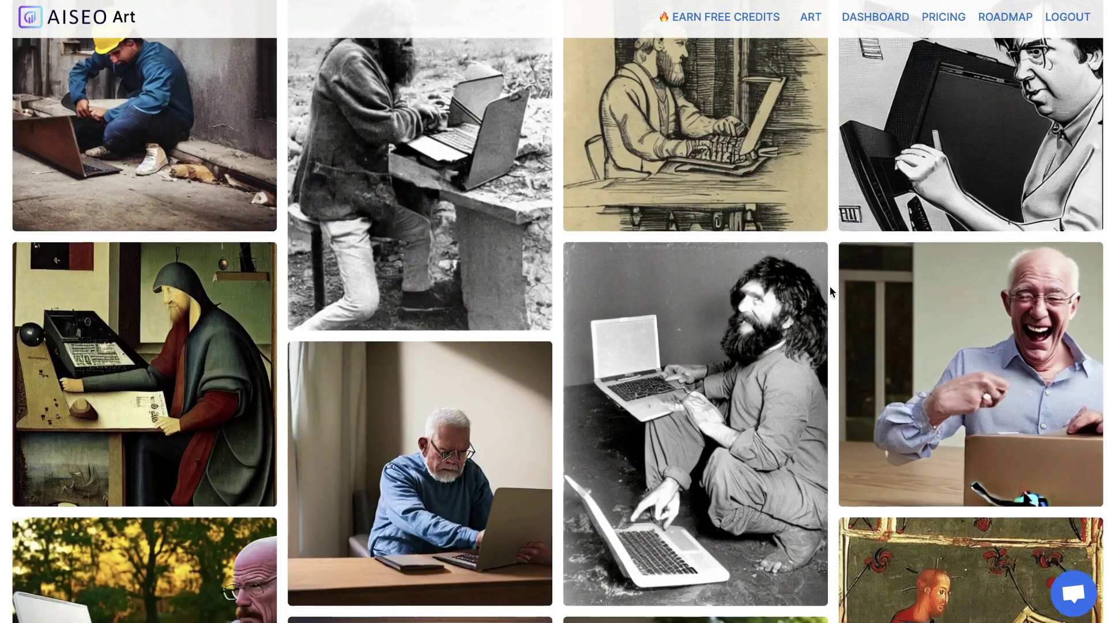
scroll(865, 288, down, 1)
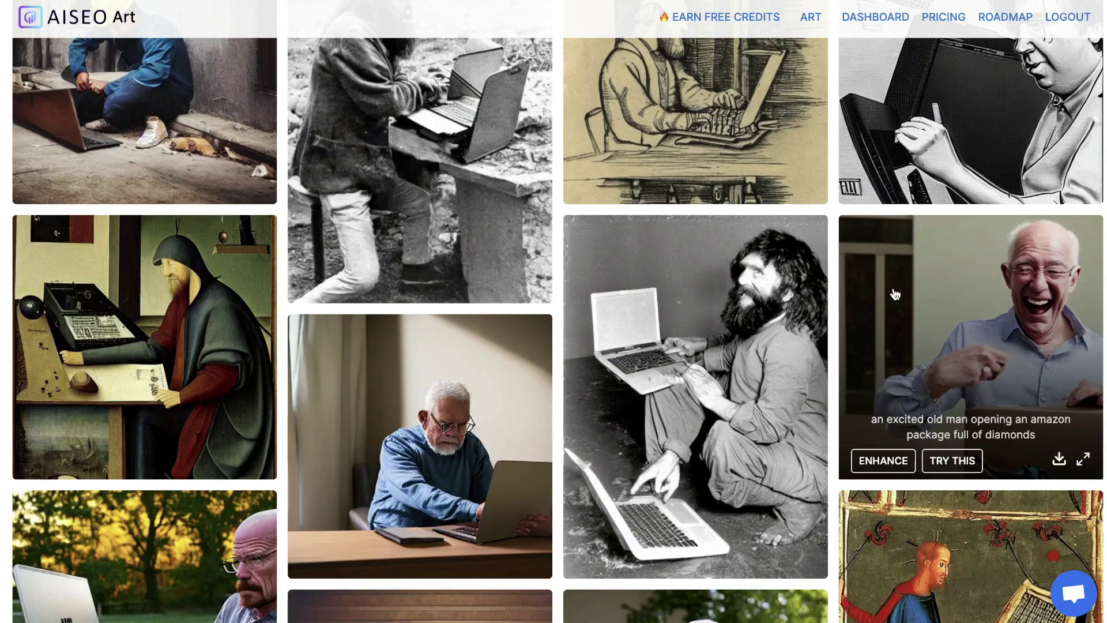
scroll(896, 295, down, 2)
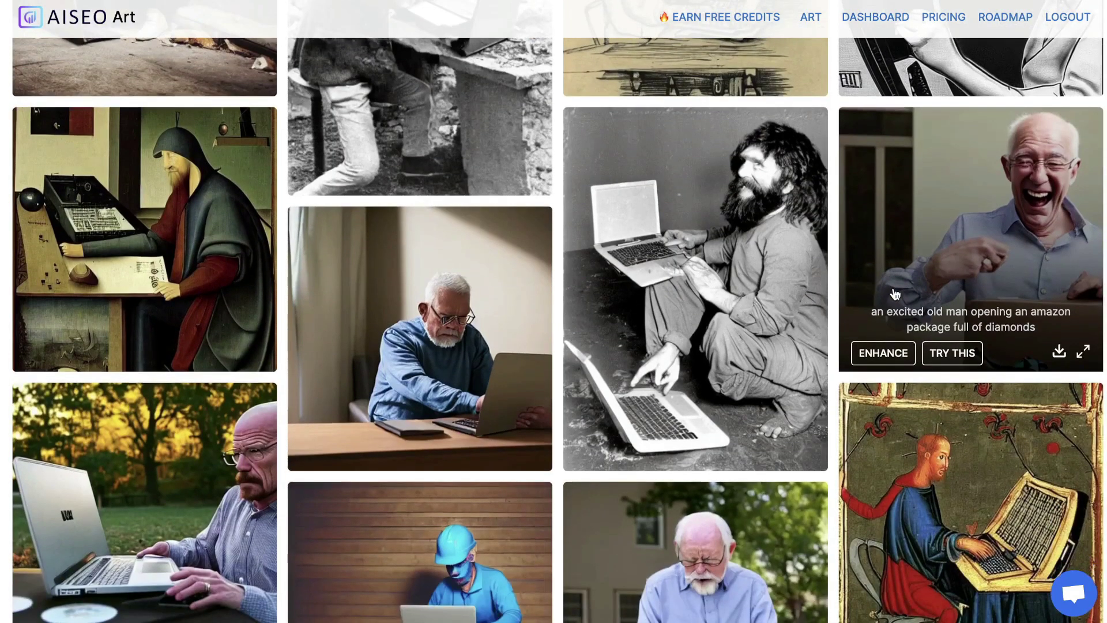
scroll(895, 295, down, 1)
Enlarge a community image, then generate the bearded man in glasses typing on a laptop
scroll(889, 163, down, 1)
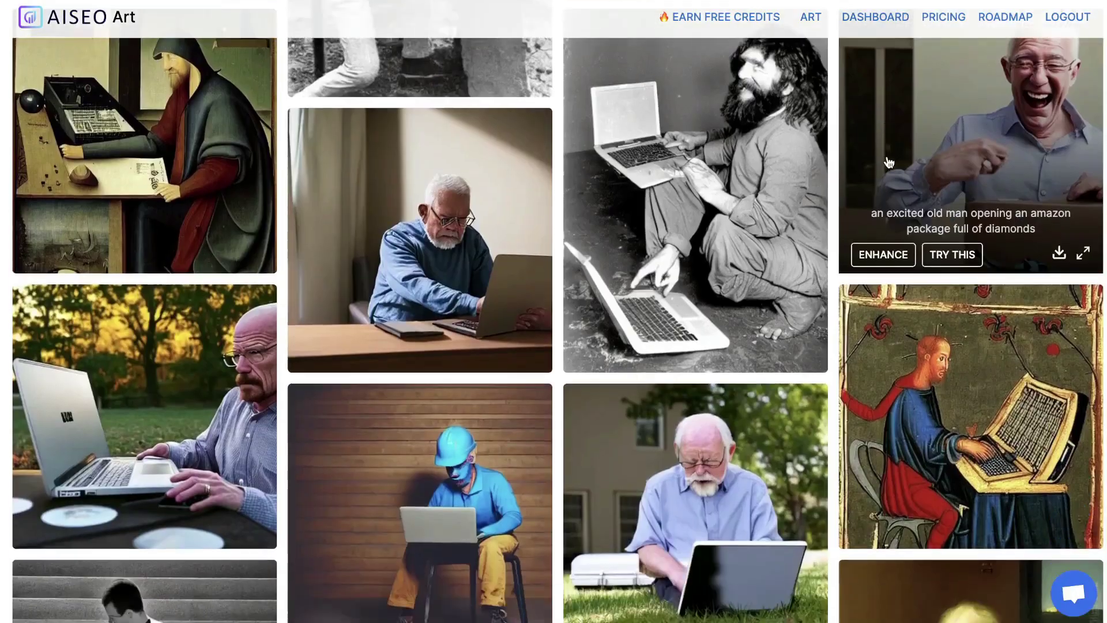
click(919, 150)
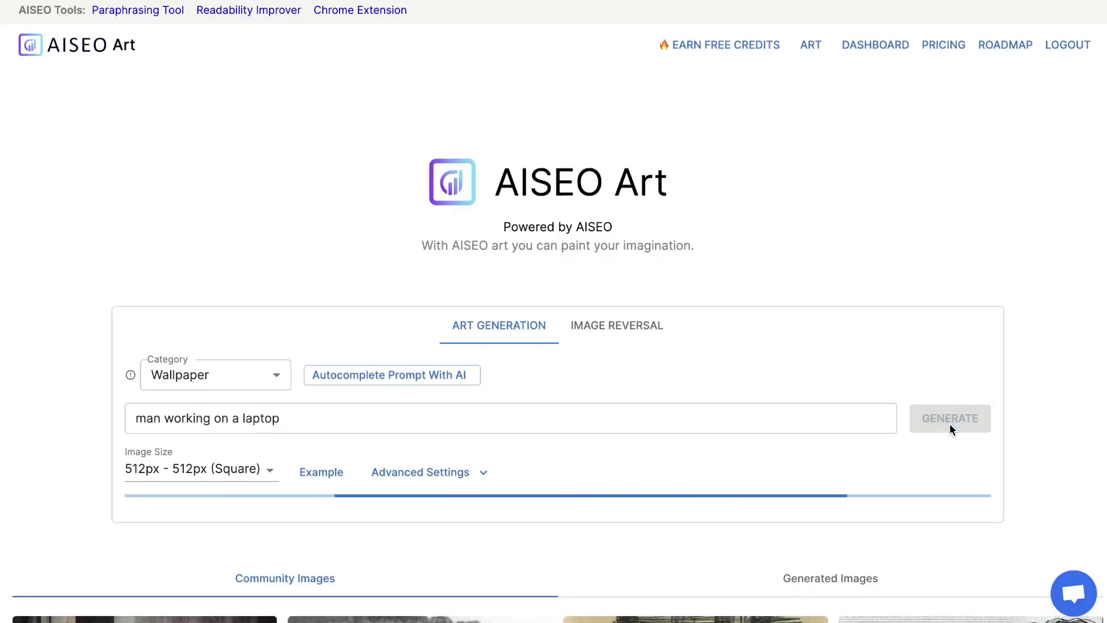
scroll(949, 424, down, 3)
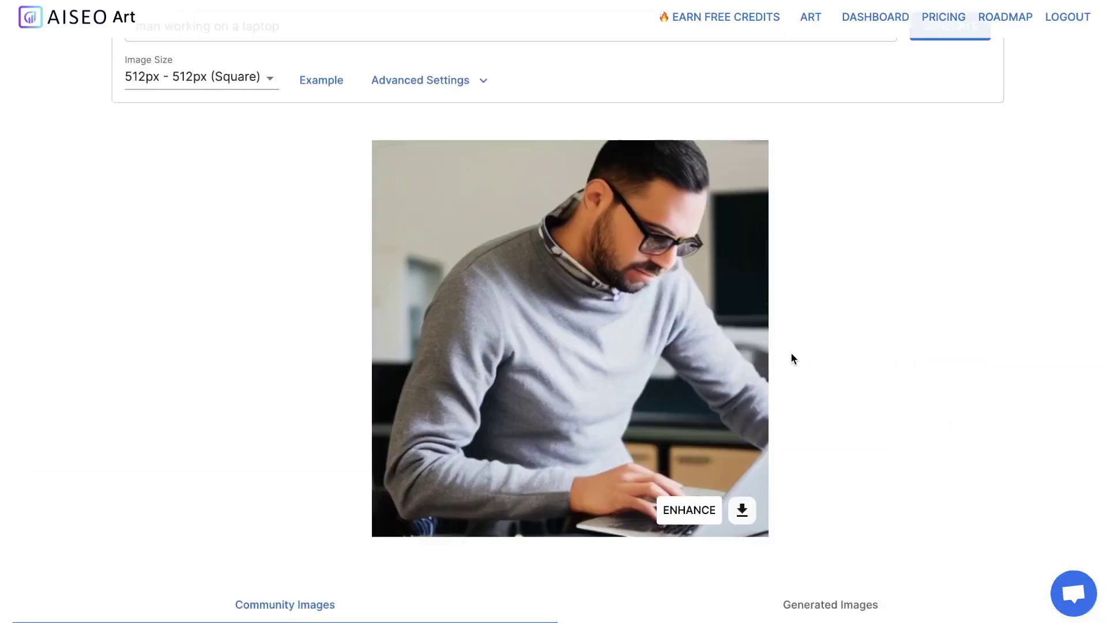
Enhance the generated image of the man working on a laptop, then close its full-screen view
scroll(655, 315, down, 1)
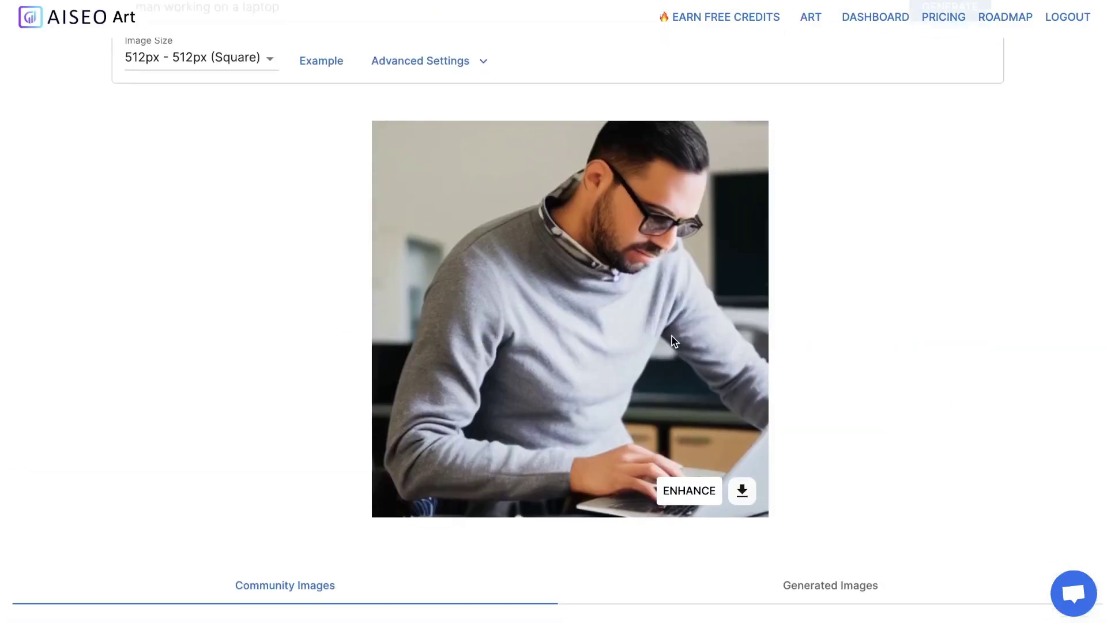
click(697, 493)
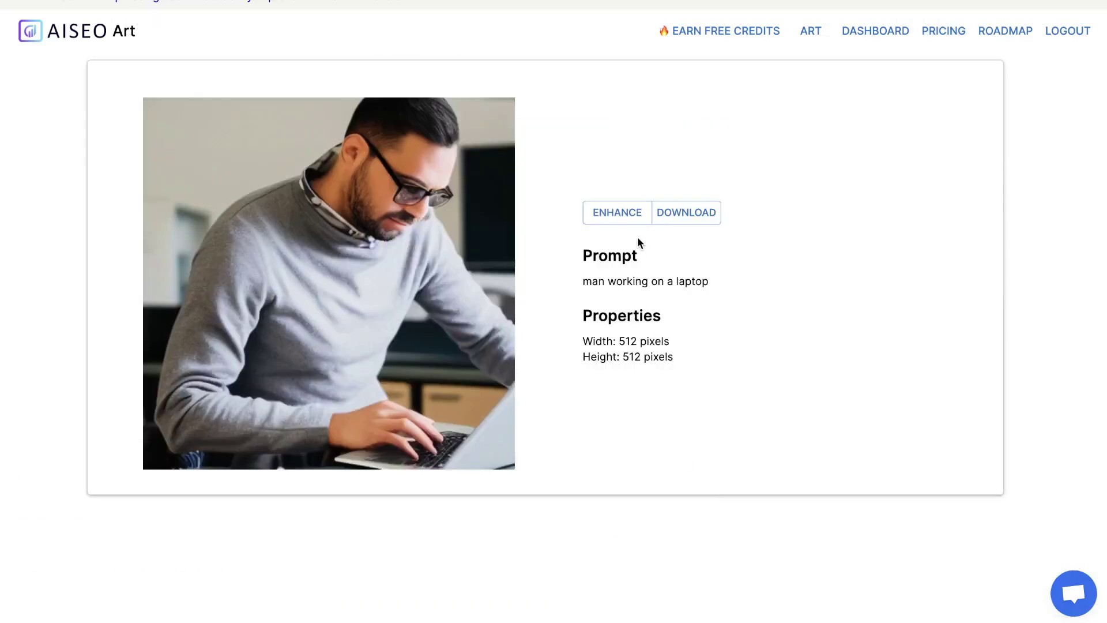
click(620, 215)
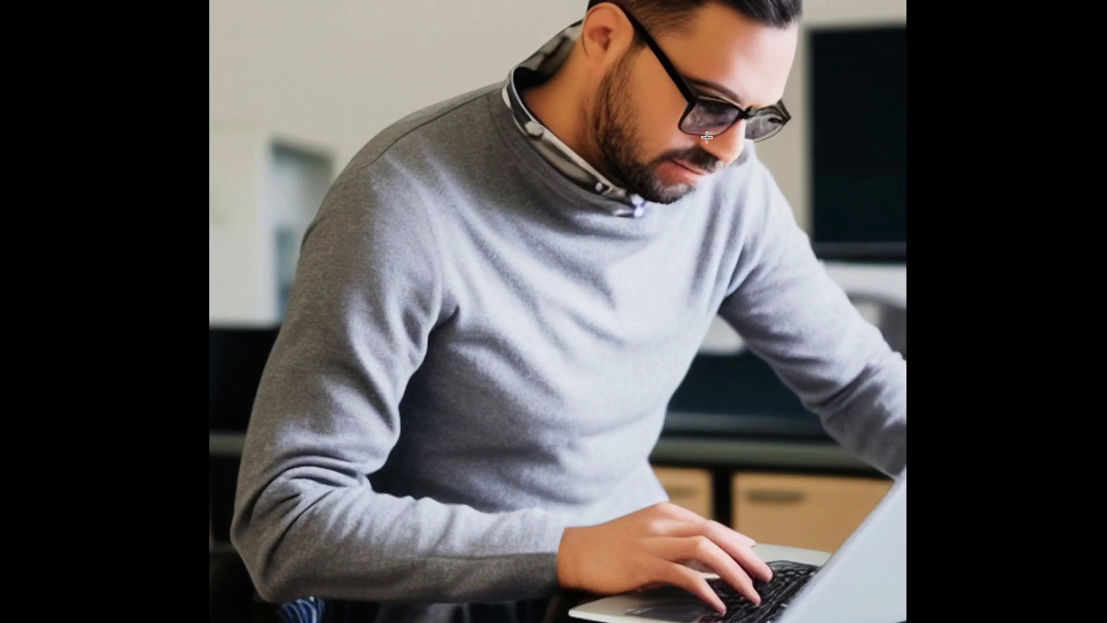
key(Escape)
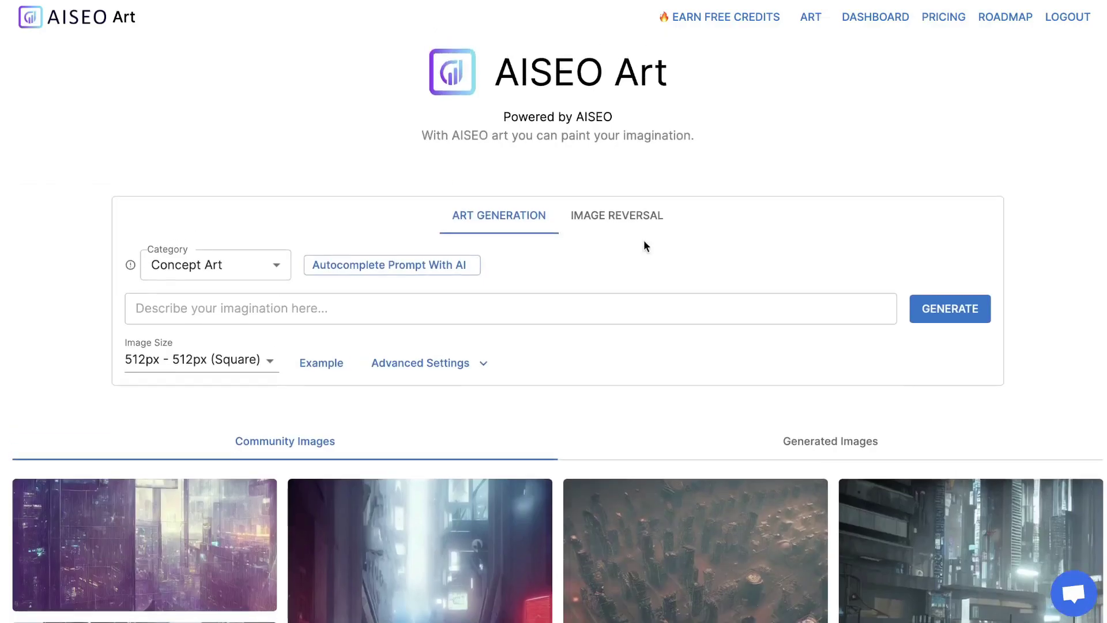
scroll(644, 239, down, 6)
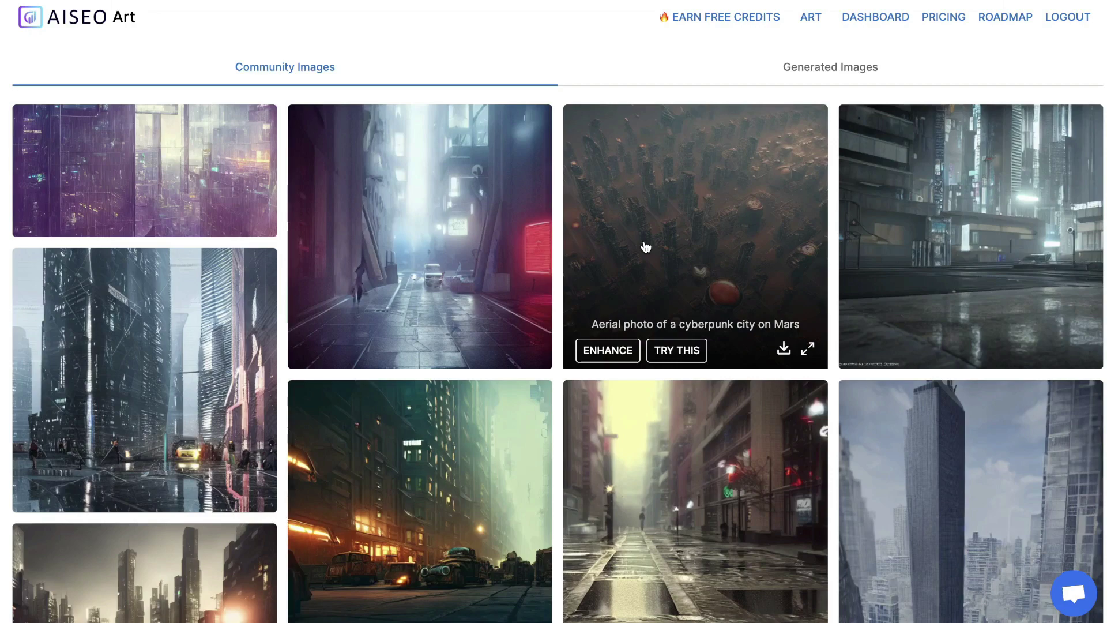
scroll(646, 247, down, 1)
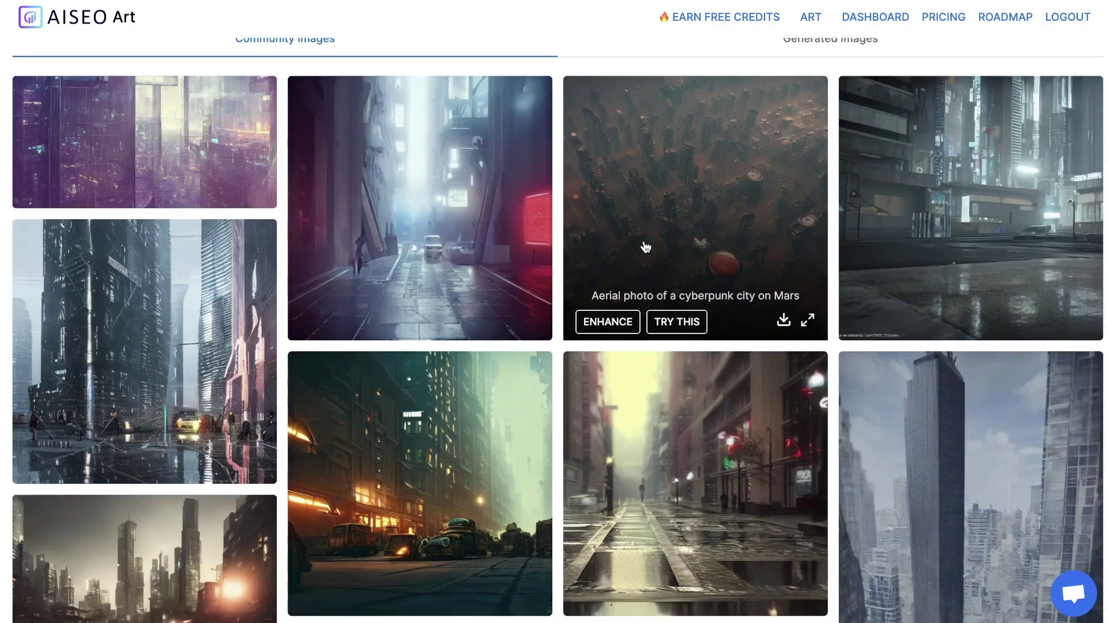
scroll(646, 248, down, 5)
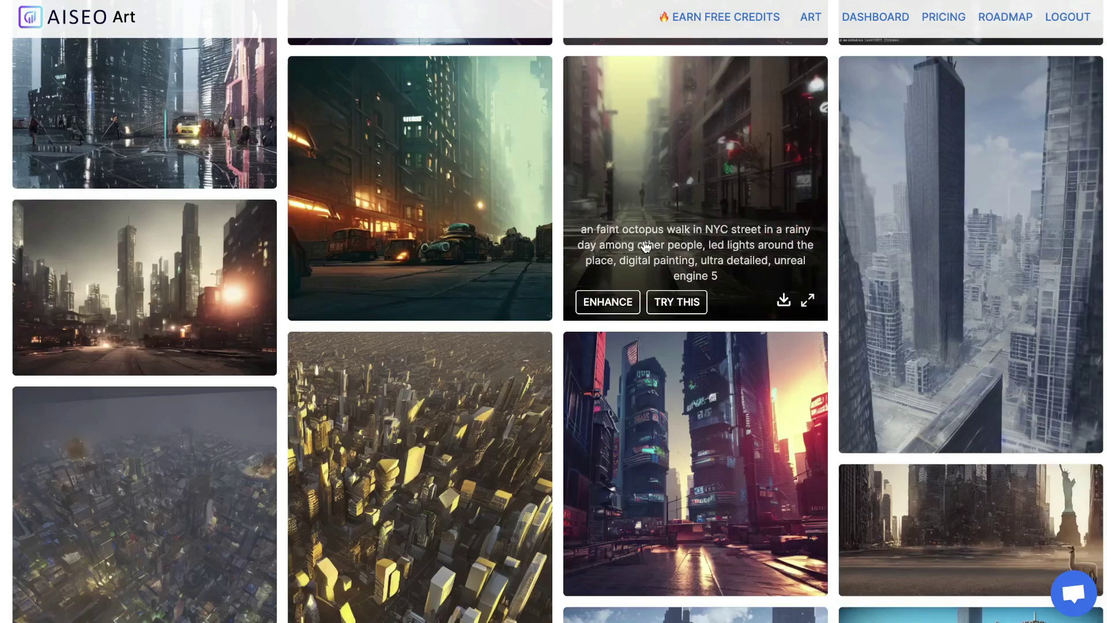
scroll(646, 247, down, 2)
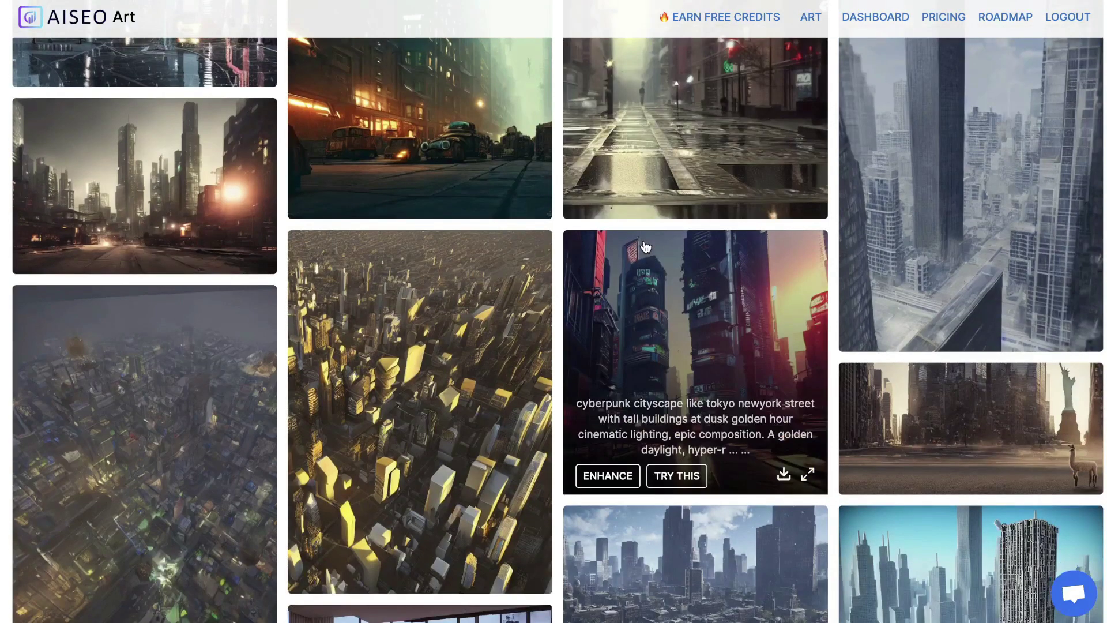
scroll(646, 248, down, 3)
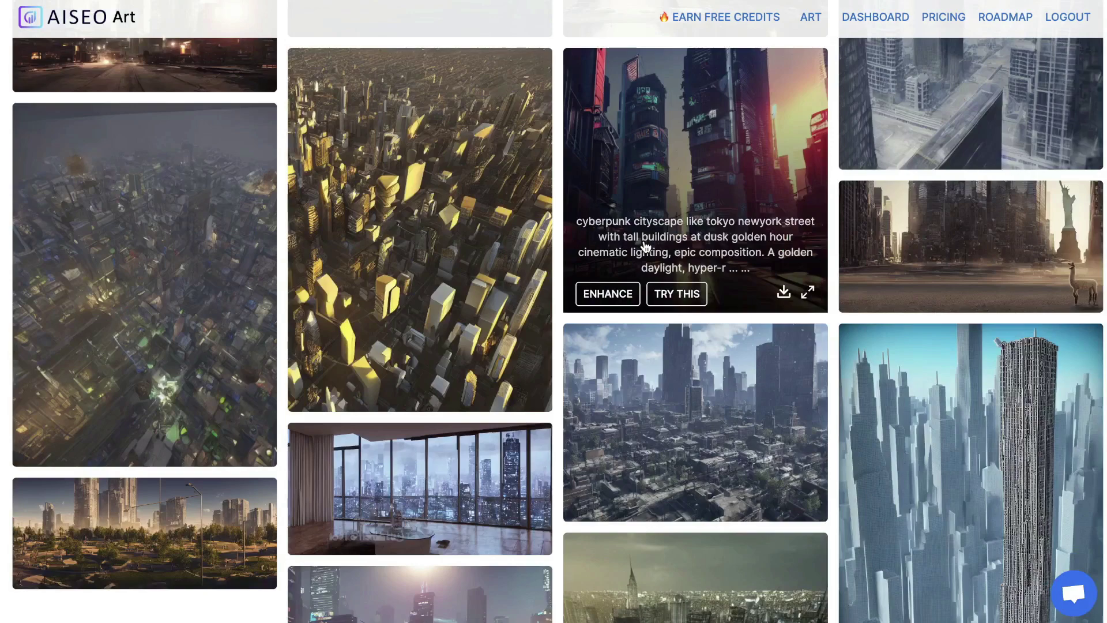
scroll(646, 248, up, 5)
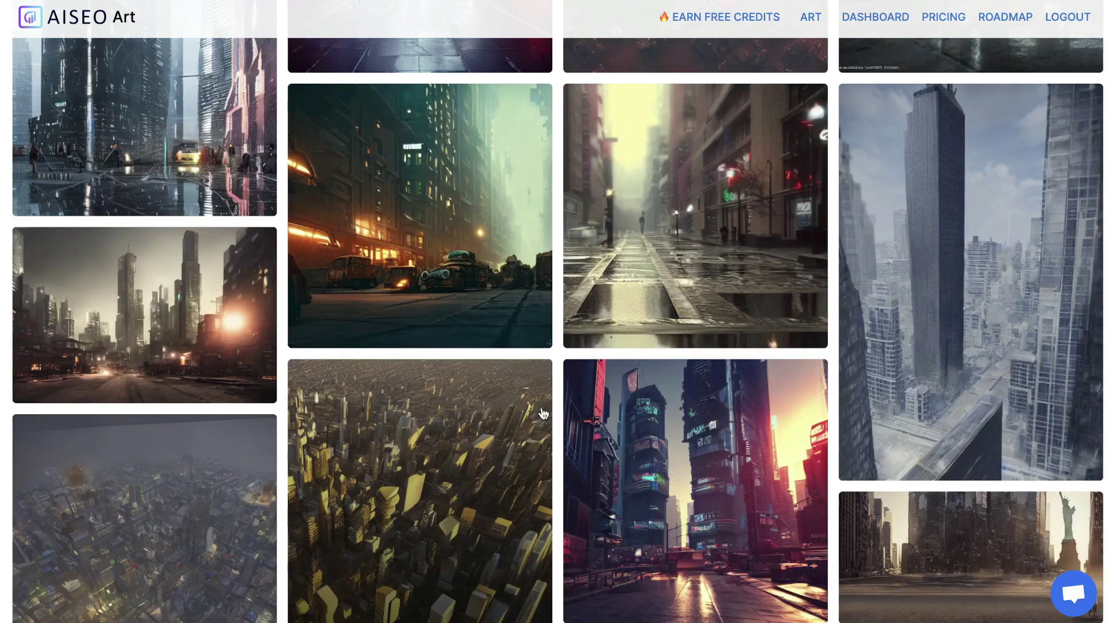
scroll(542, 413, up, 8)
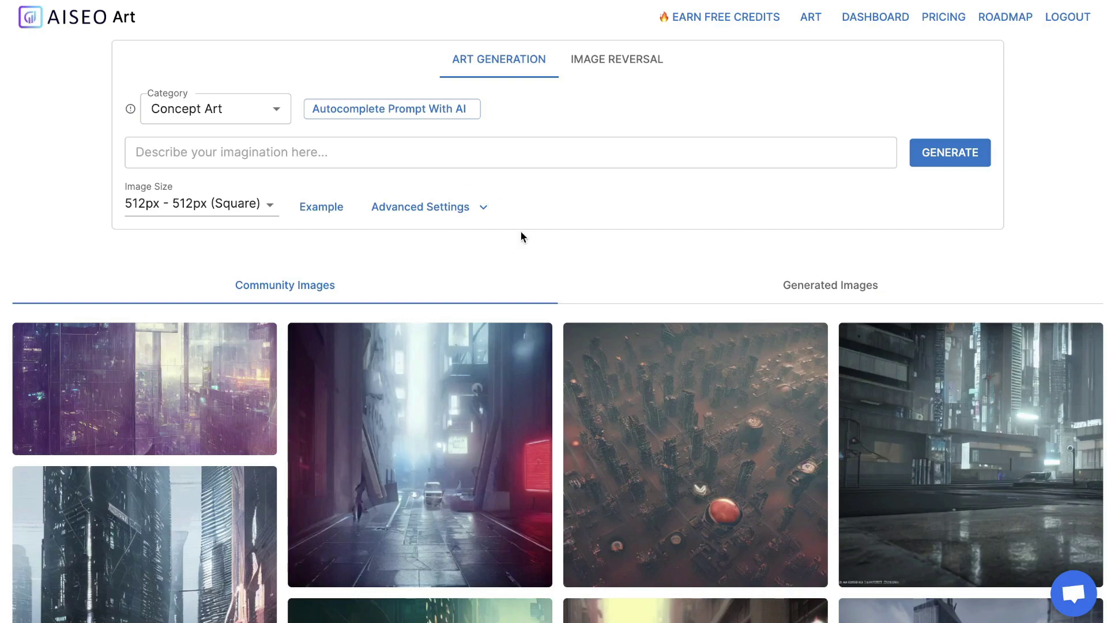
scroll(521, 237, up, 2)
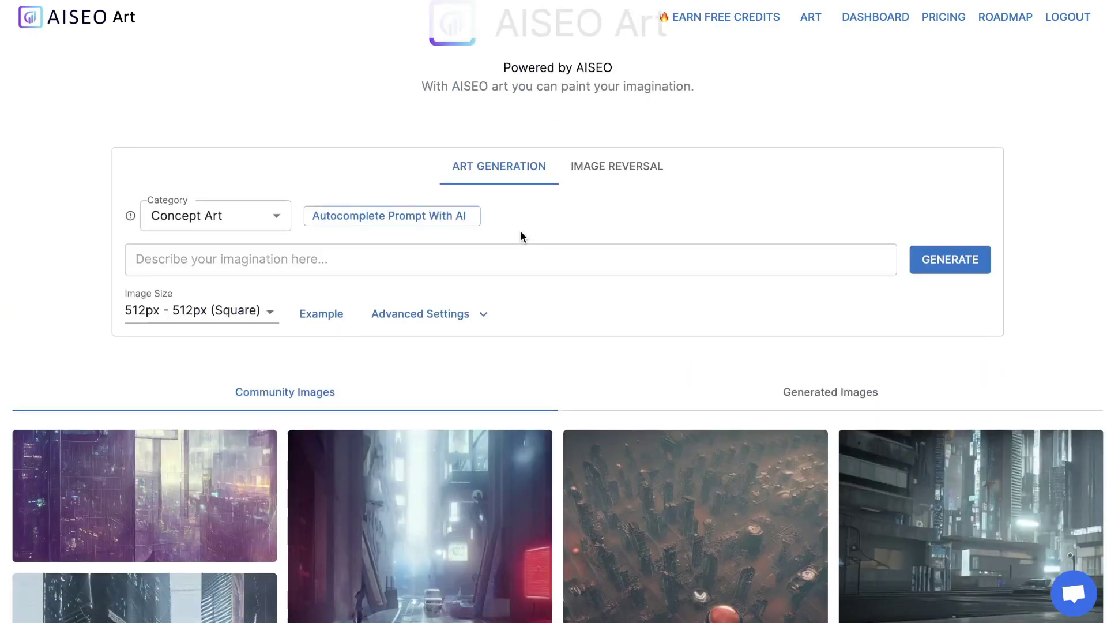
scroll(521, 237, up, 1)
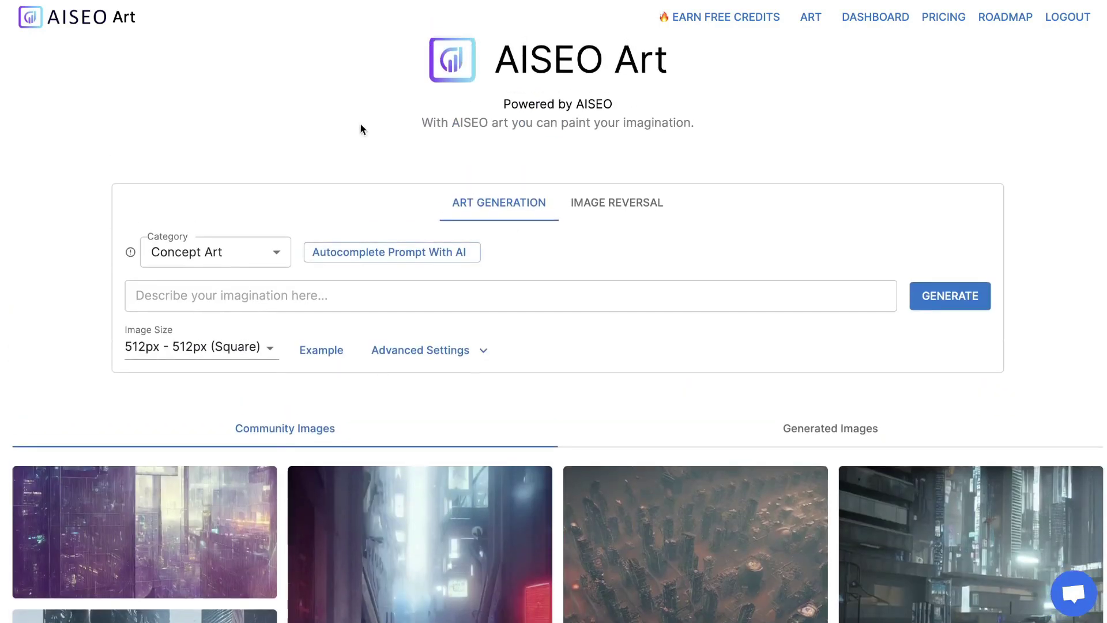